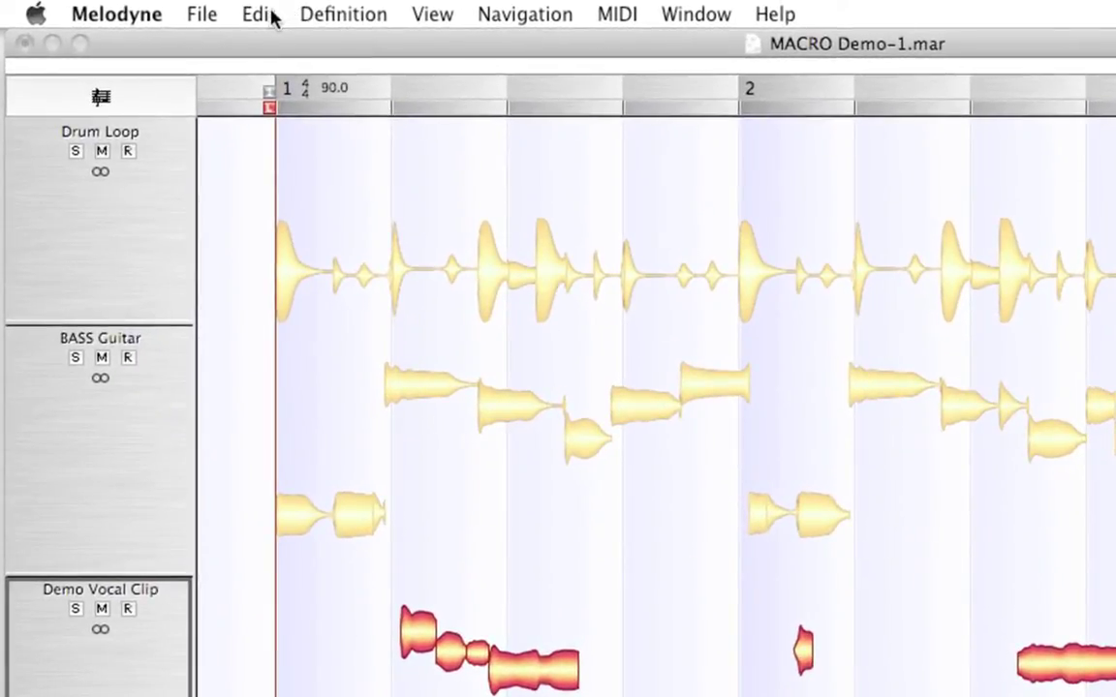
Solo the Demo Vocal Clip track and listen to it alone, stopping playback at 0003.02.04.020.
click(259, 15)
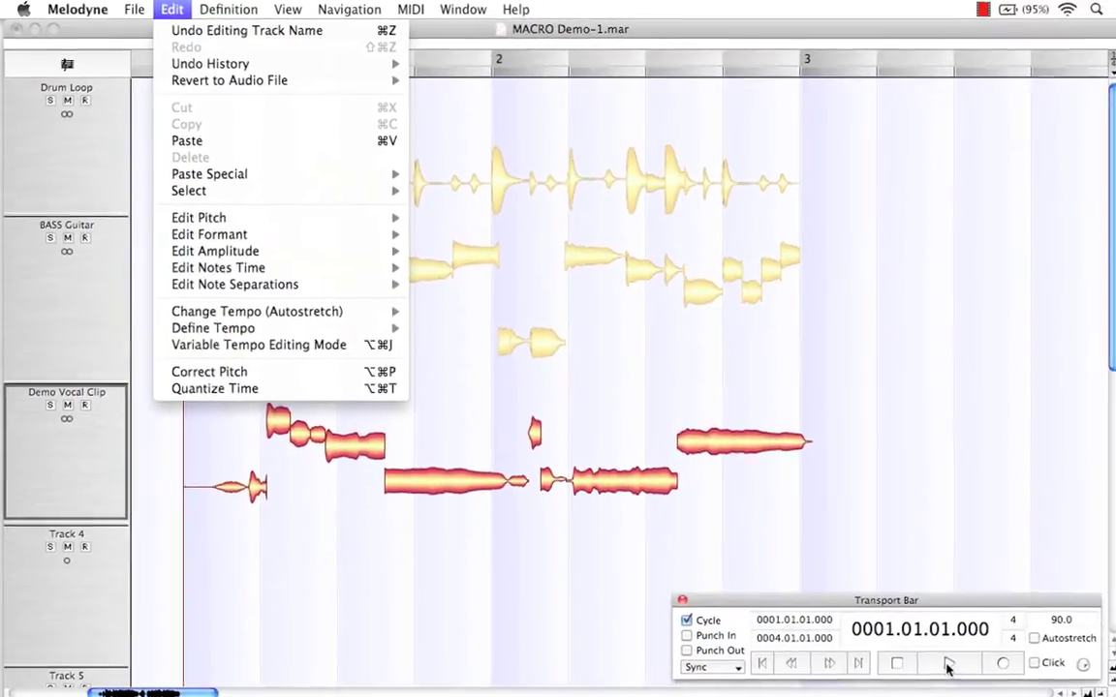
click(943, 660)
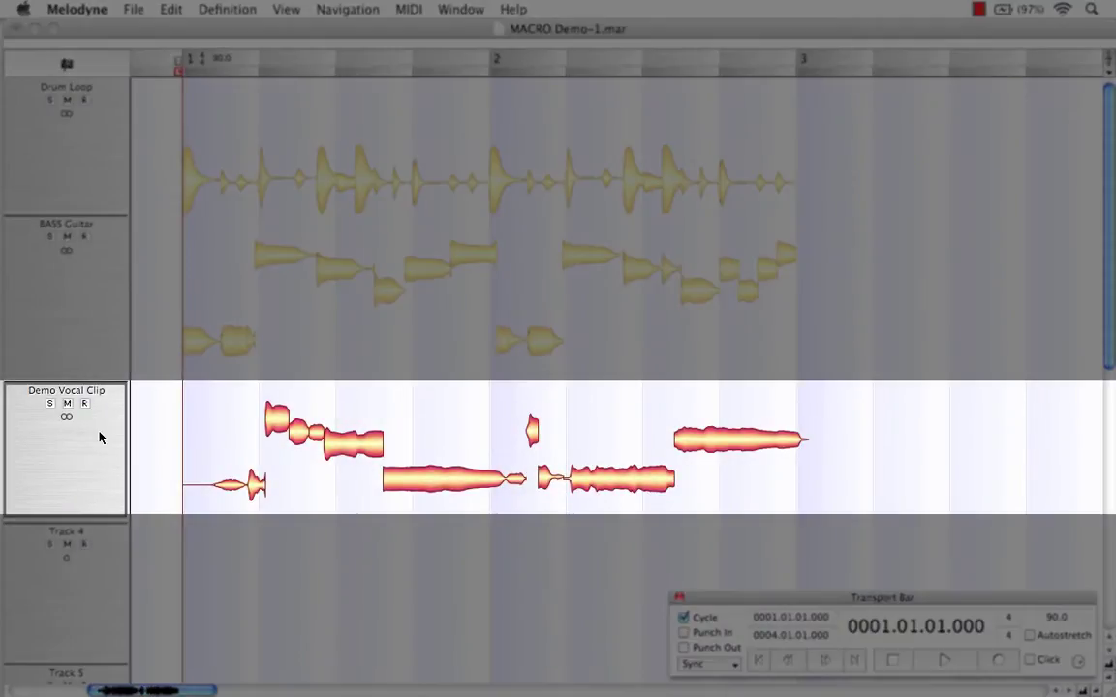
click(51, 403)
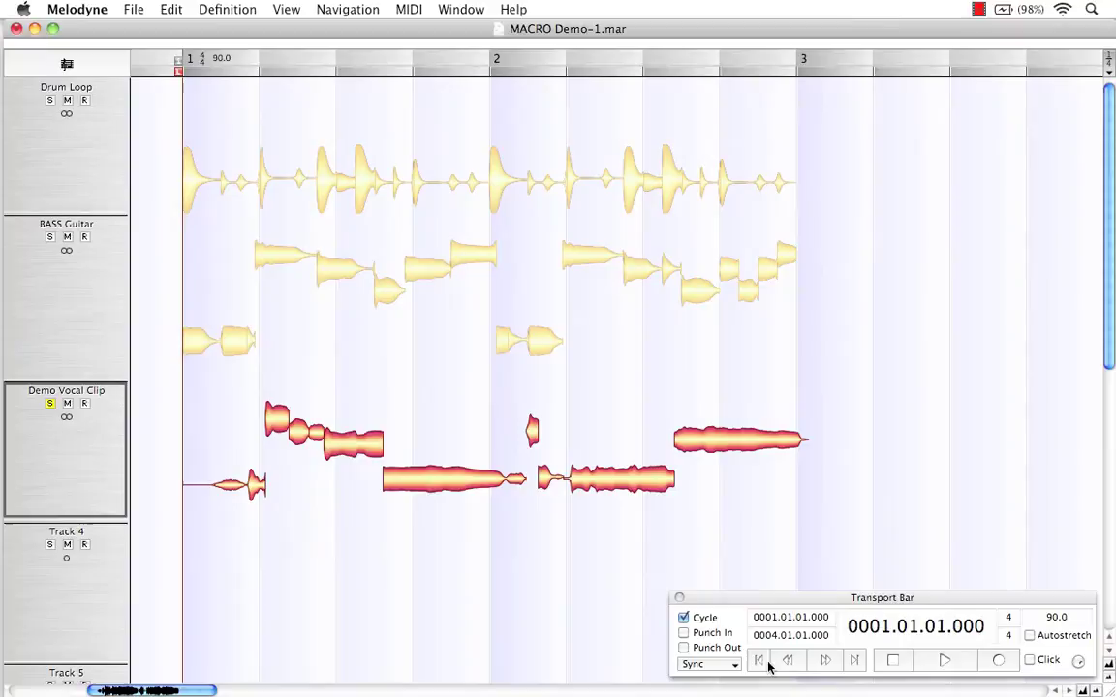
key(space)
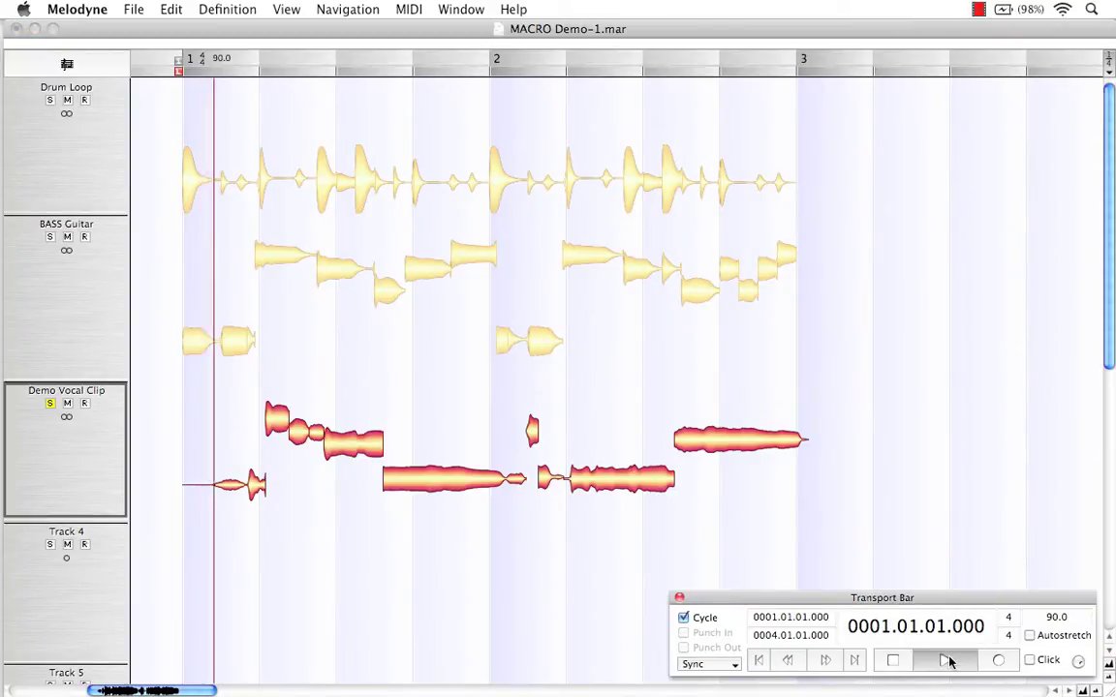
click(893, 662)
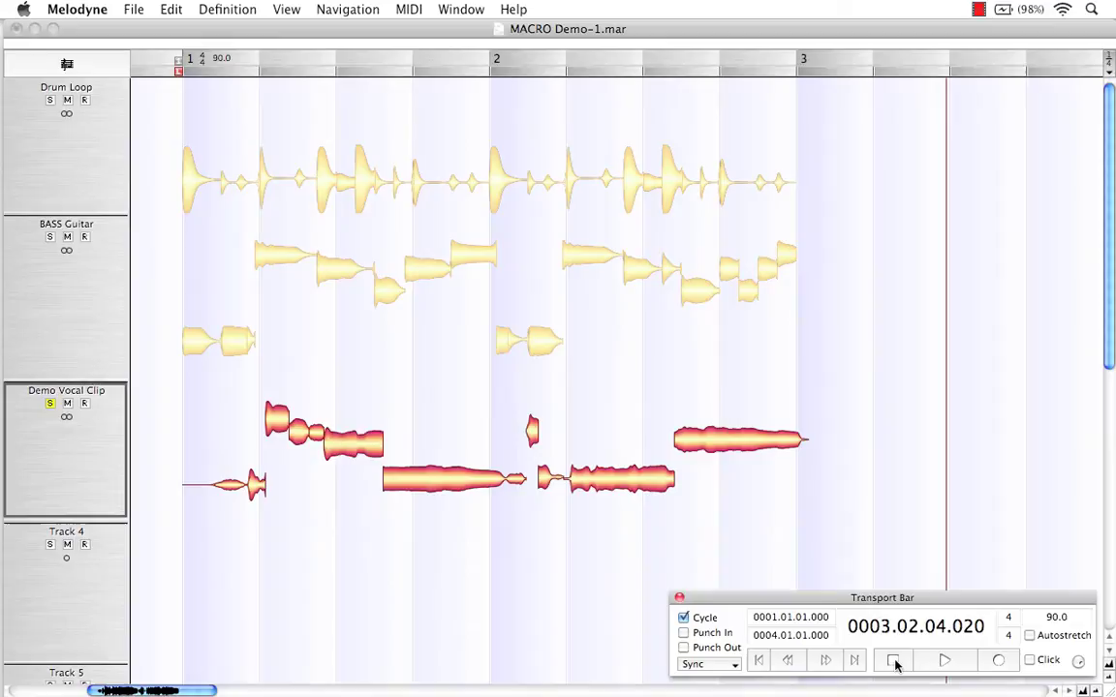
Open the Demo Vocal Clip in the note editor, zoom out to the whole phrase, and enable pitch editing.
double_click(96, 450)
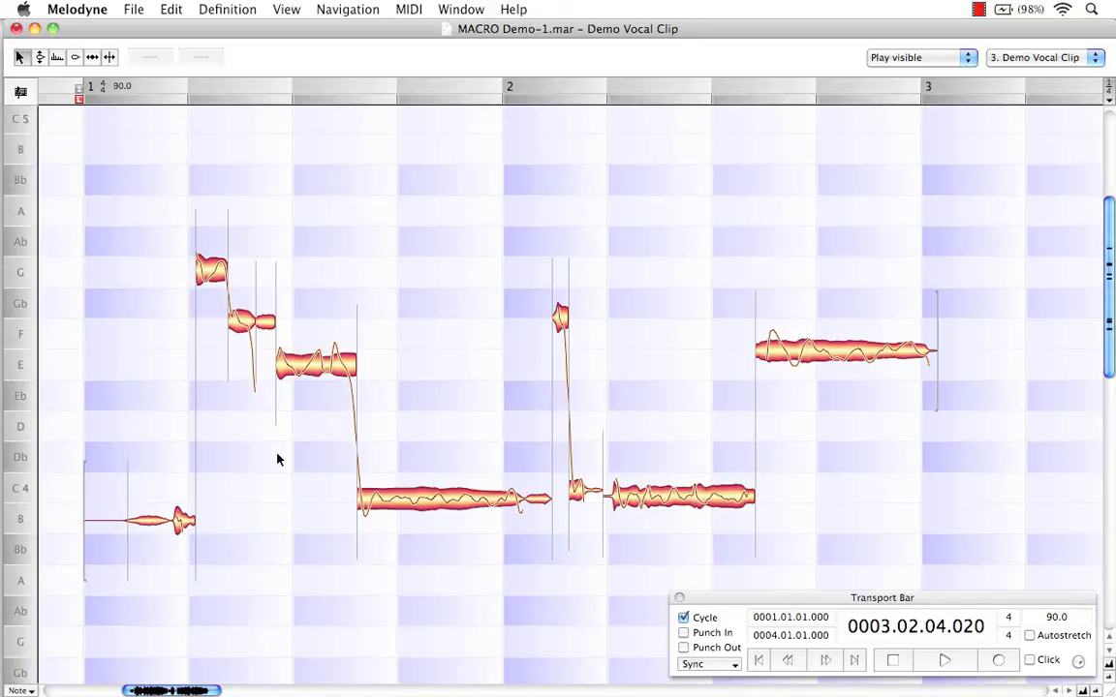
drag(583, 455, 466, 354)
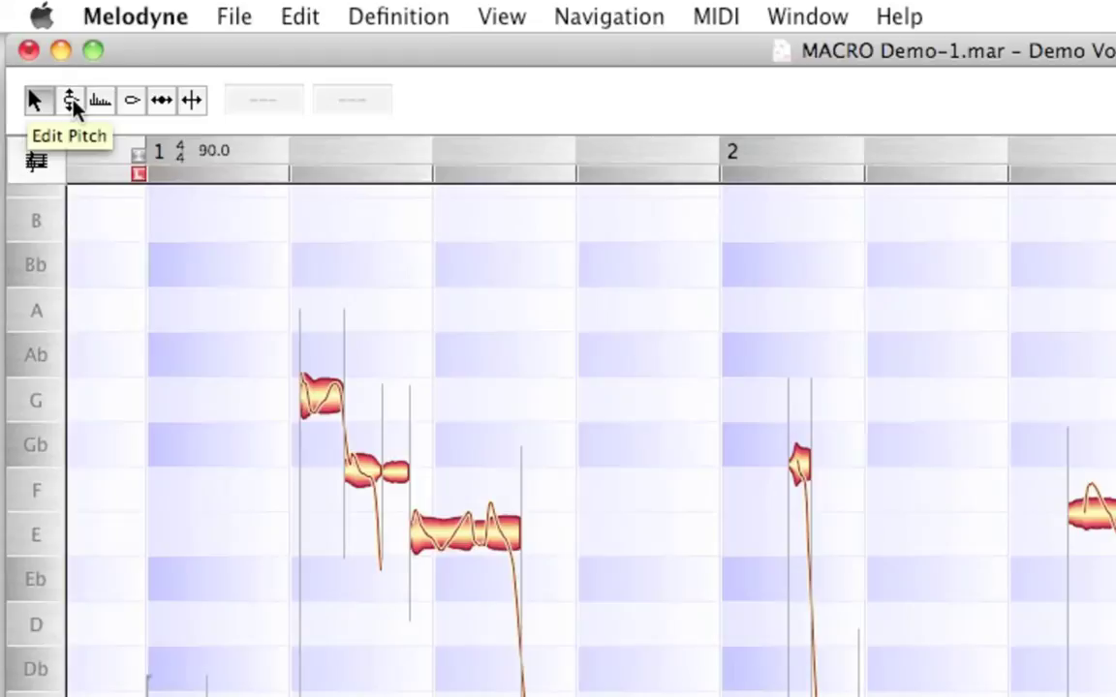
click(70, 101)
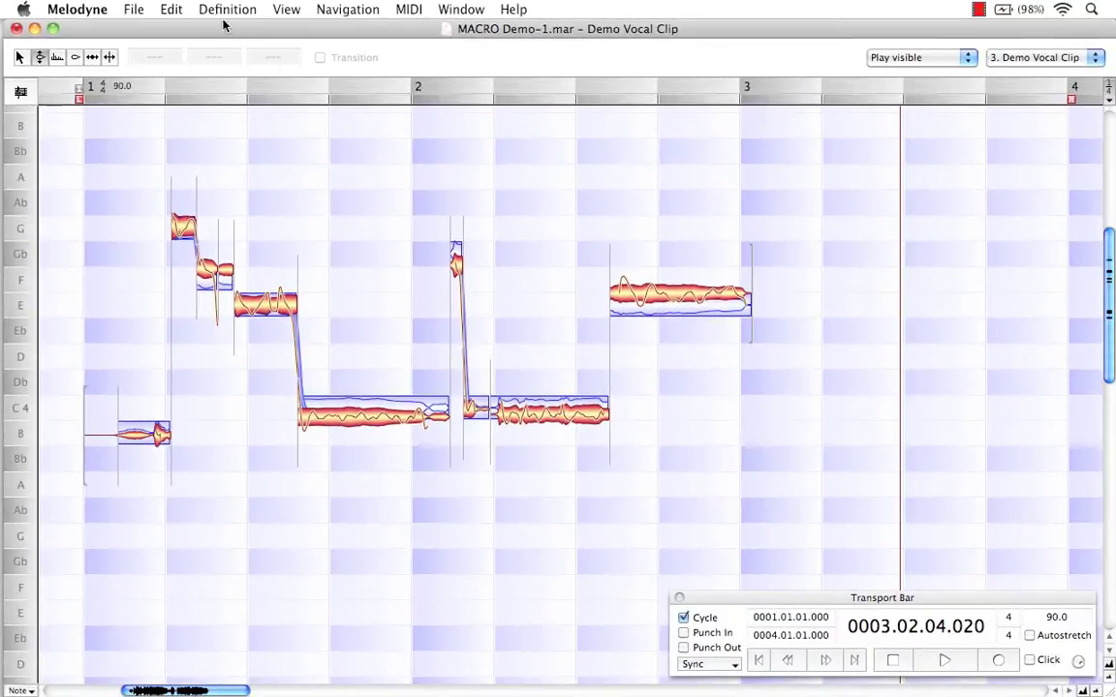
click(173, 10)
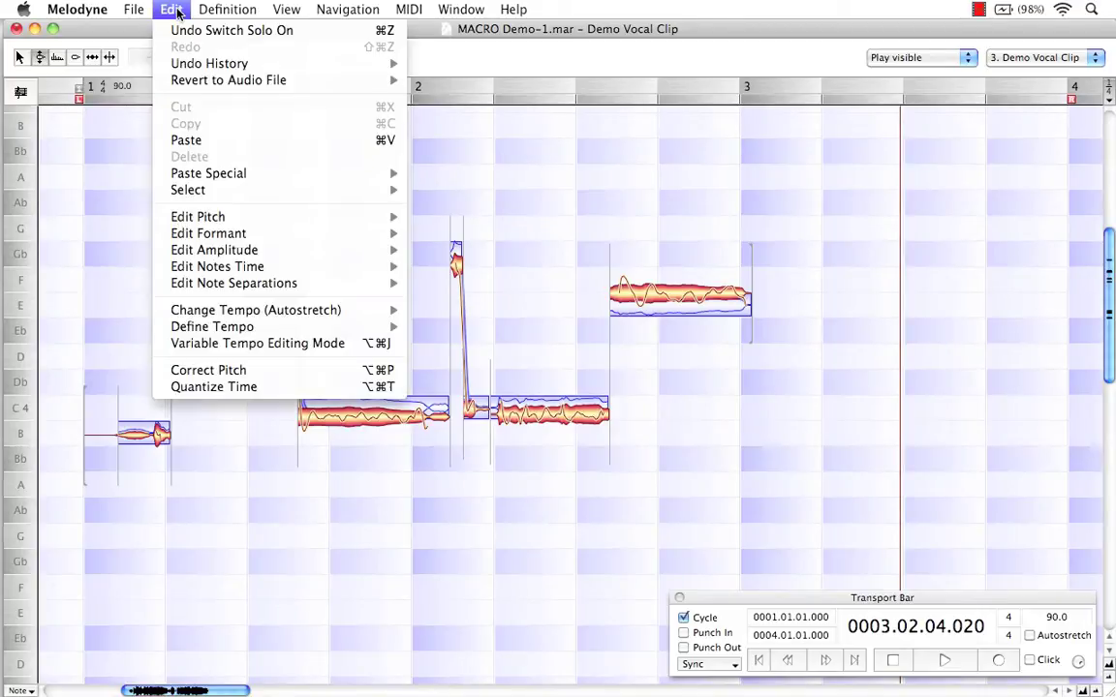
Open Edit > Correct Pitch and move the dialog clear of the vocal notes.
click(259, 371)
drag(538, 397, 832, 181)
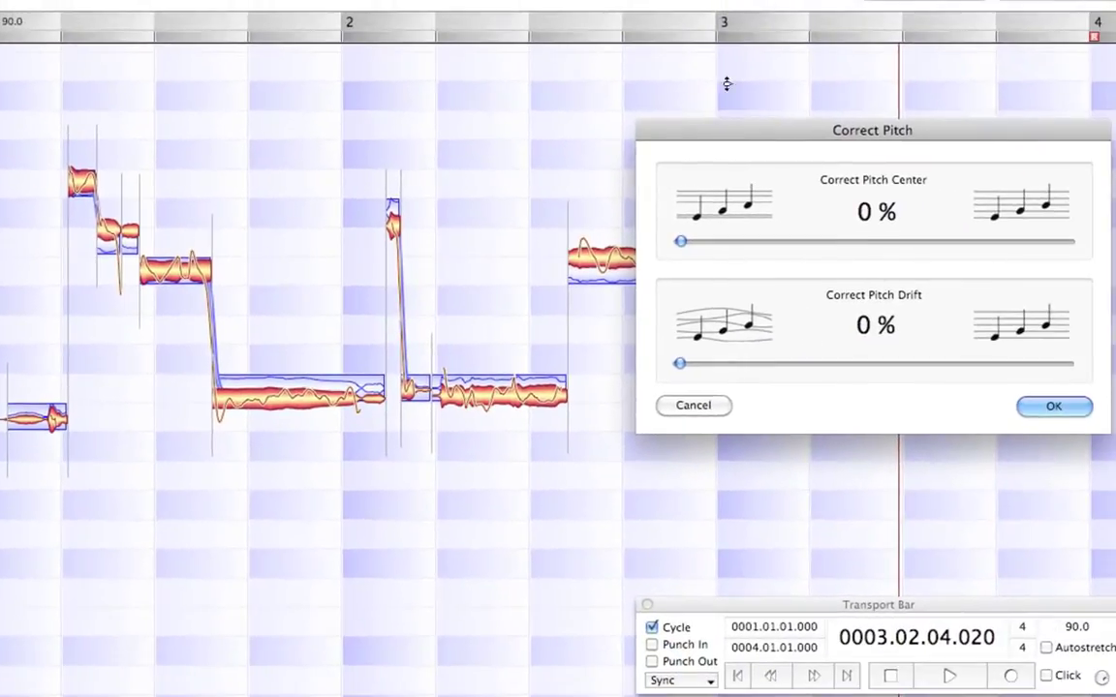
drag(770, 117, 773, 71)
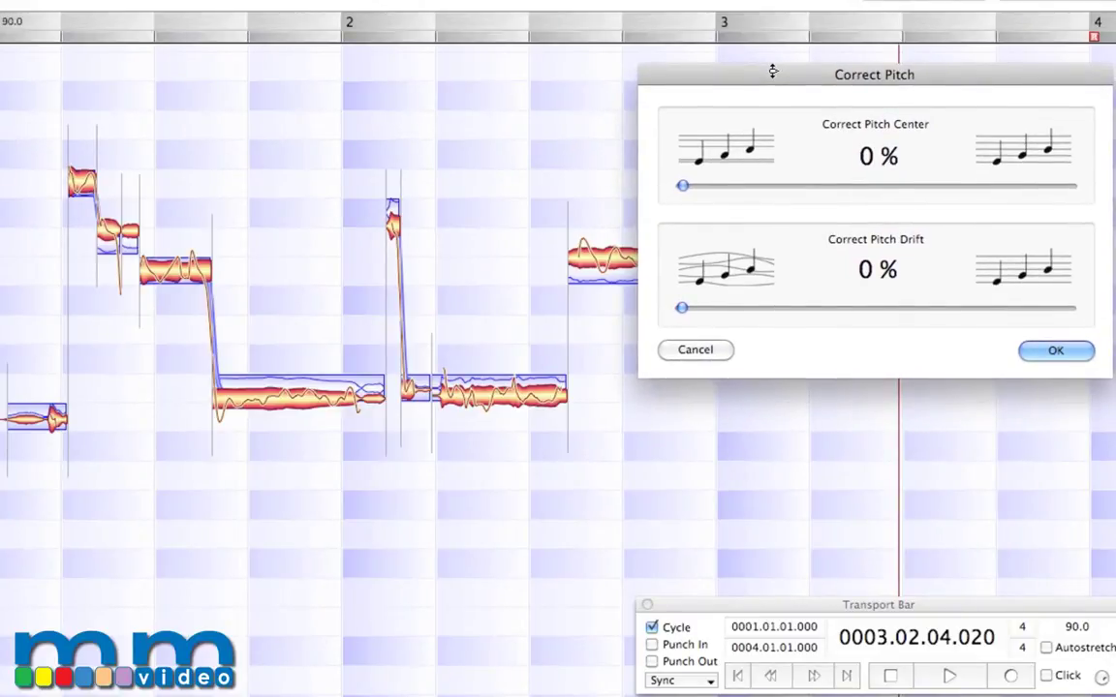
drag(773, 71, 770, 87)
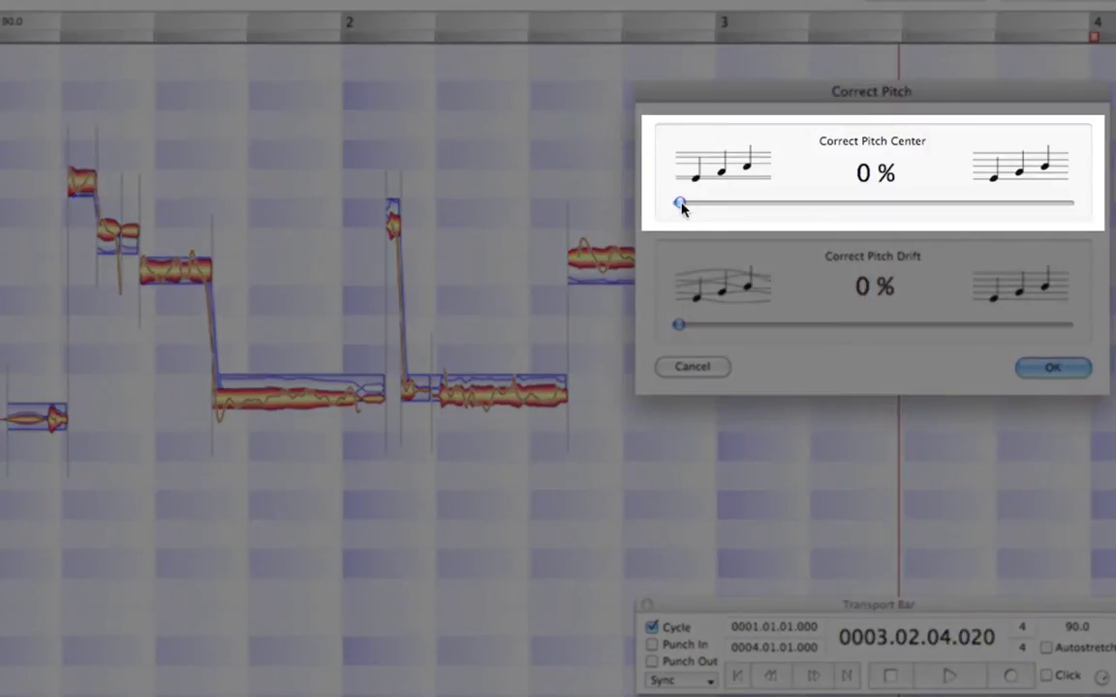
Compare Correct Pitch Center settings from 0 % to 100 %, leaving it at 100 %.
drag(681, 204, 873, 211)
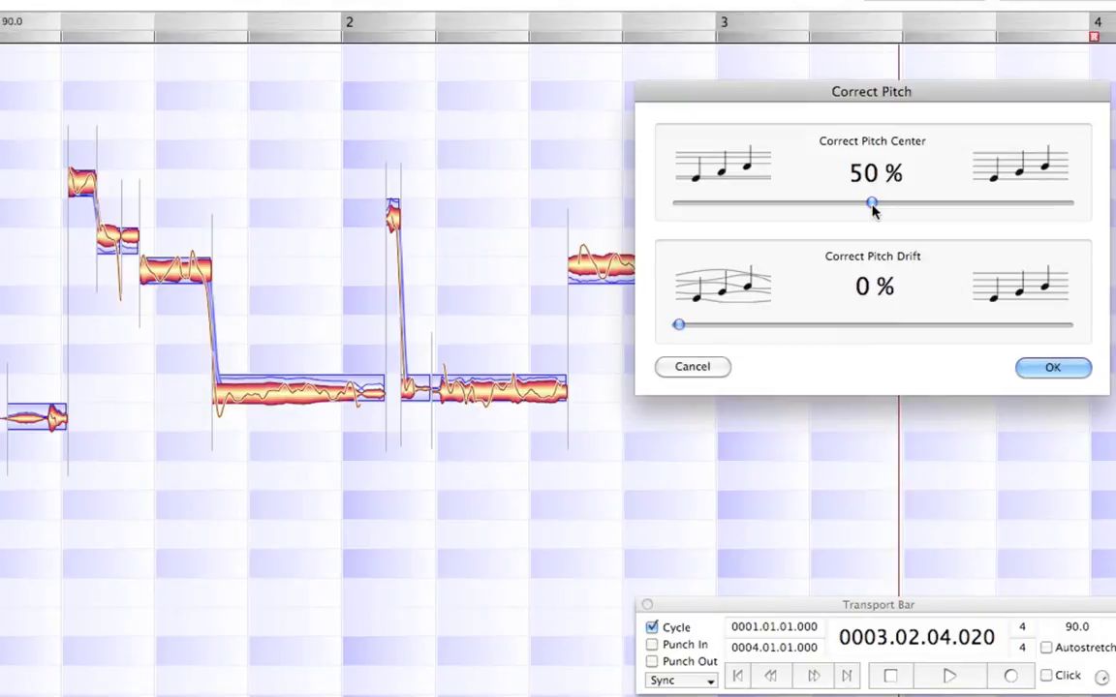
drag(876, 210, 1069, 221)
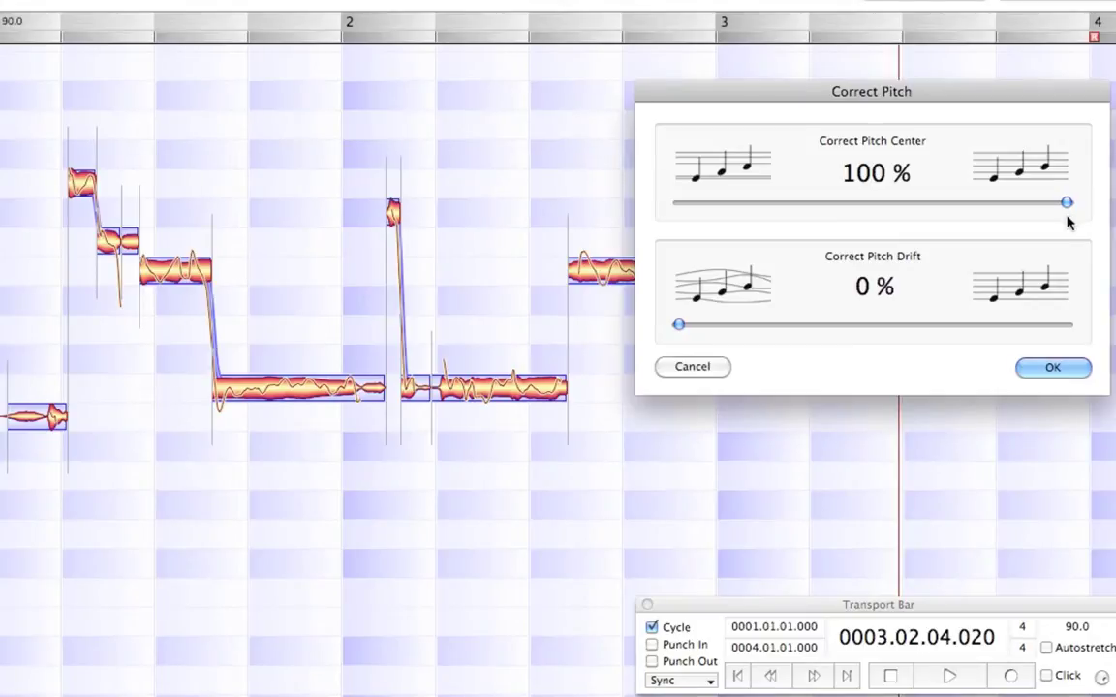
drag(1067, 205, 667, 230)
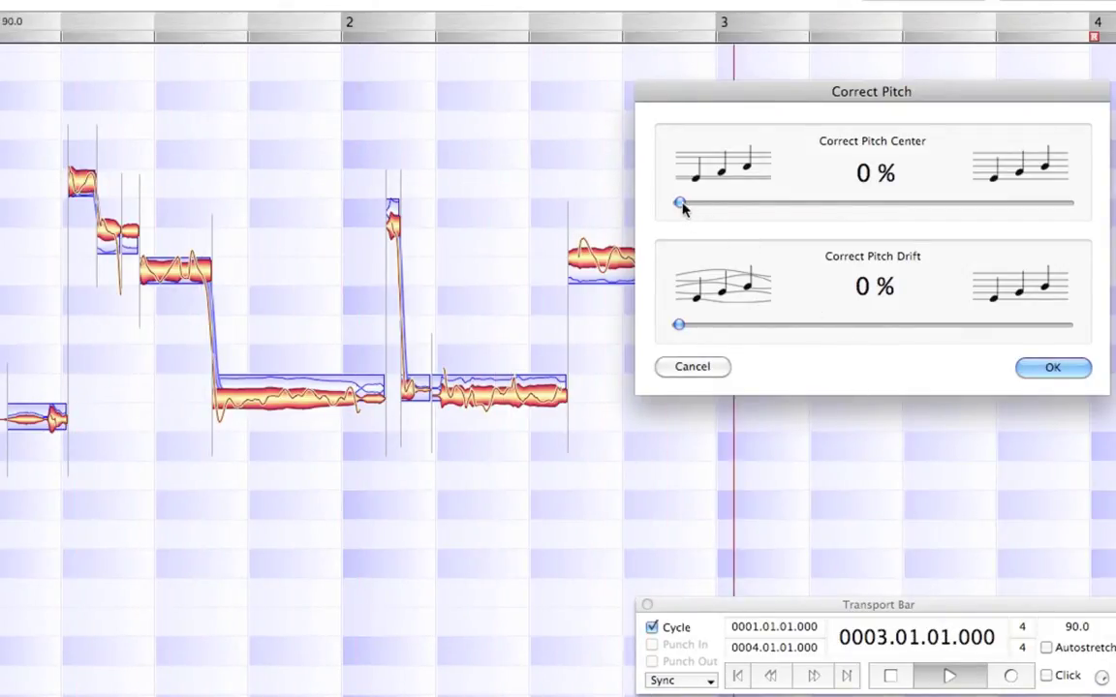
drag(680, 203, 1073, 222)
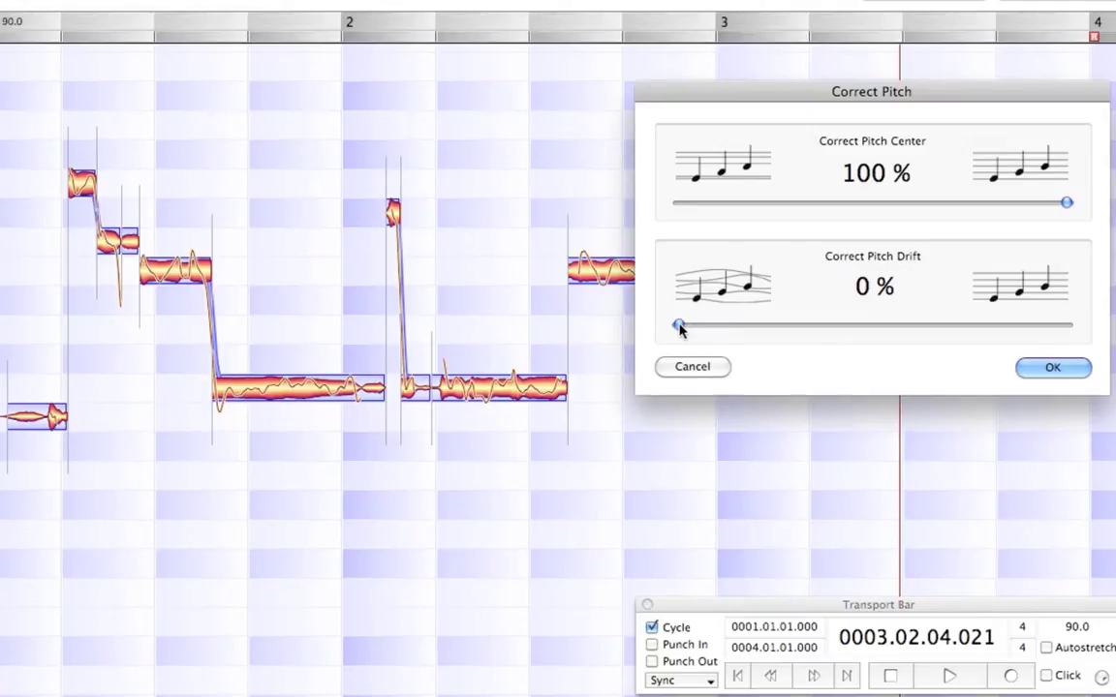
Raise Correct Pitch Drift through 50 % up to 100 %.
drag(679, 330, 873, 333)
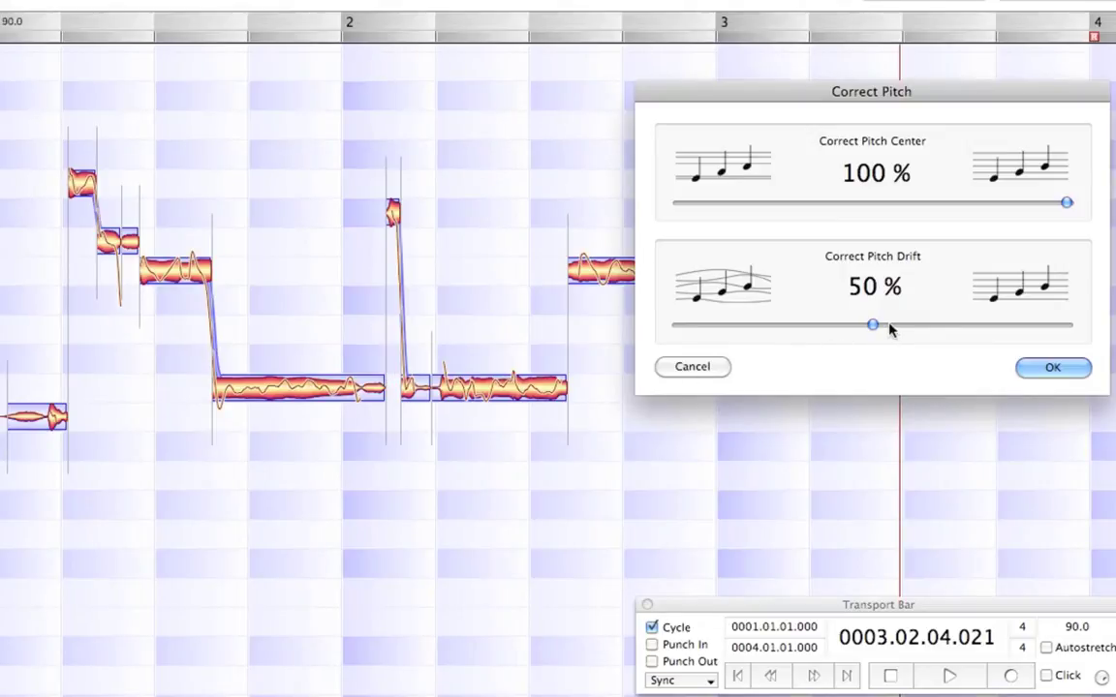
drag(872, 326, 1078, 332)
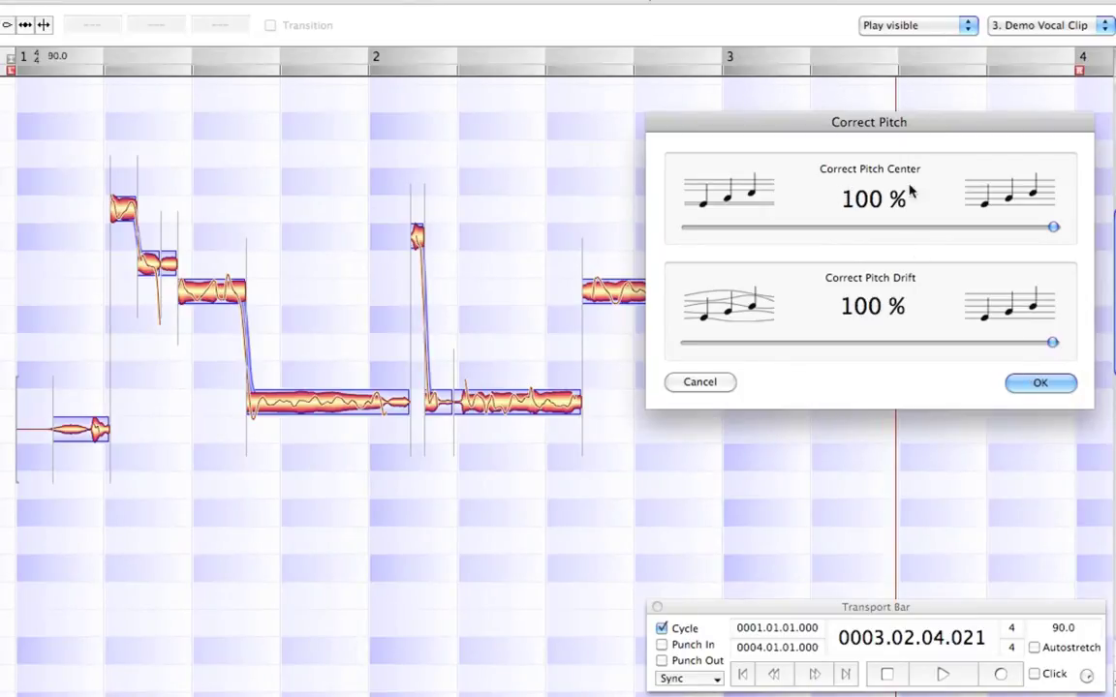
click(935, 676)
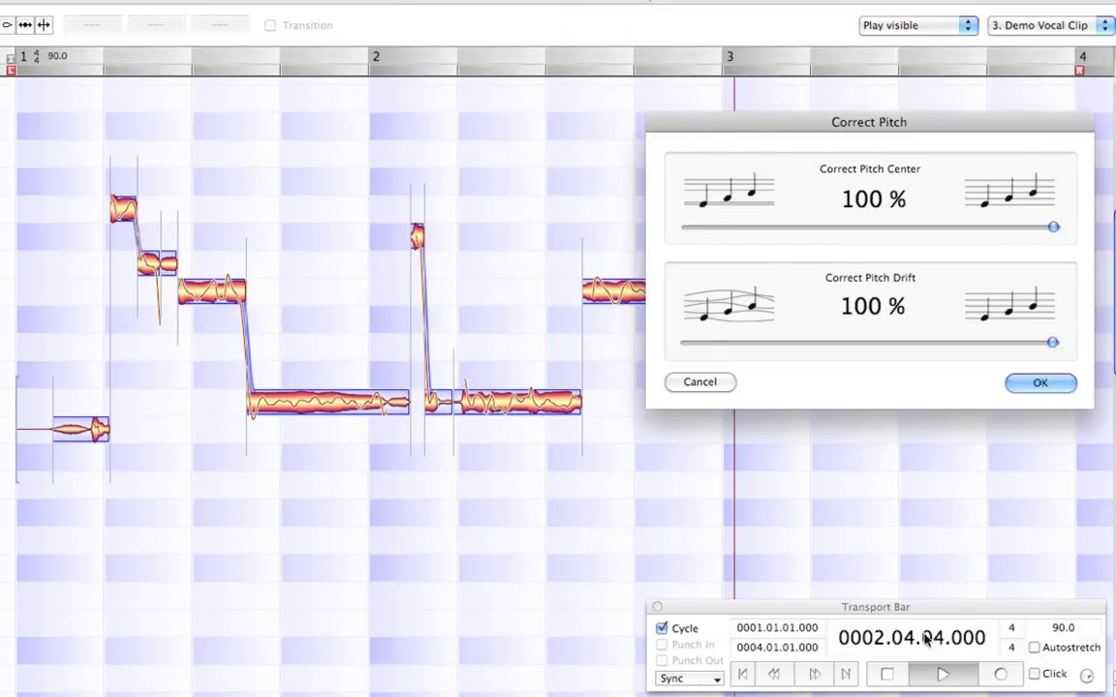
click(883, 676)
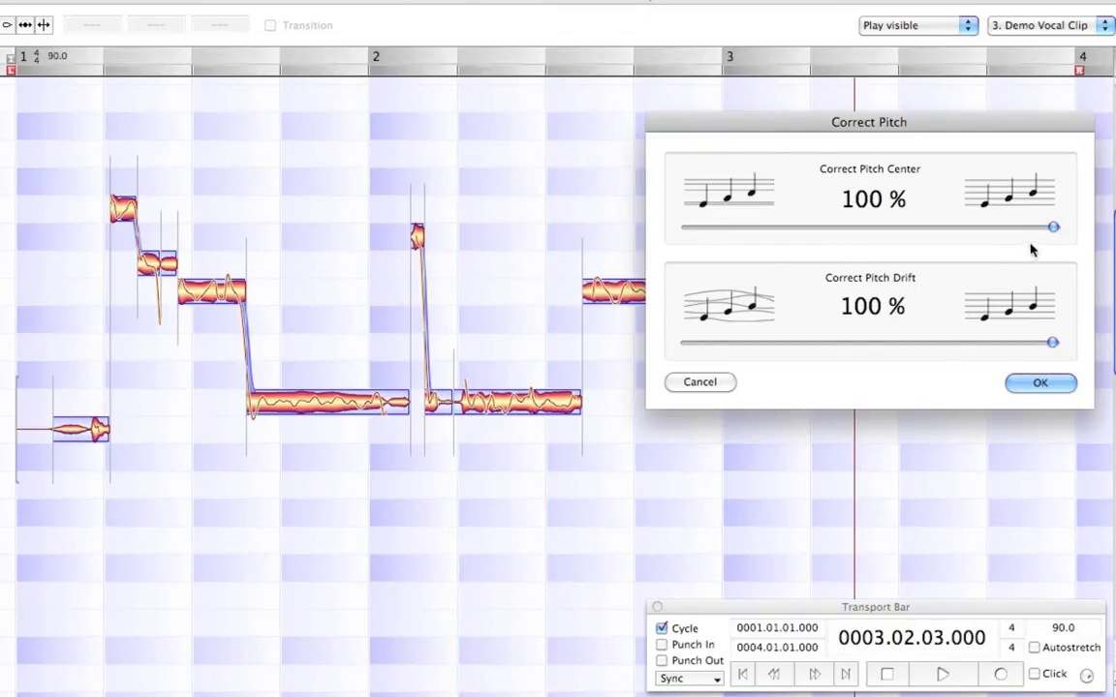
drag(1051, 233, 687, 222)
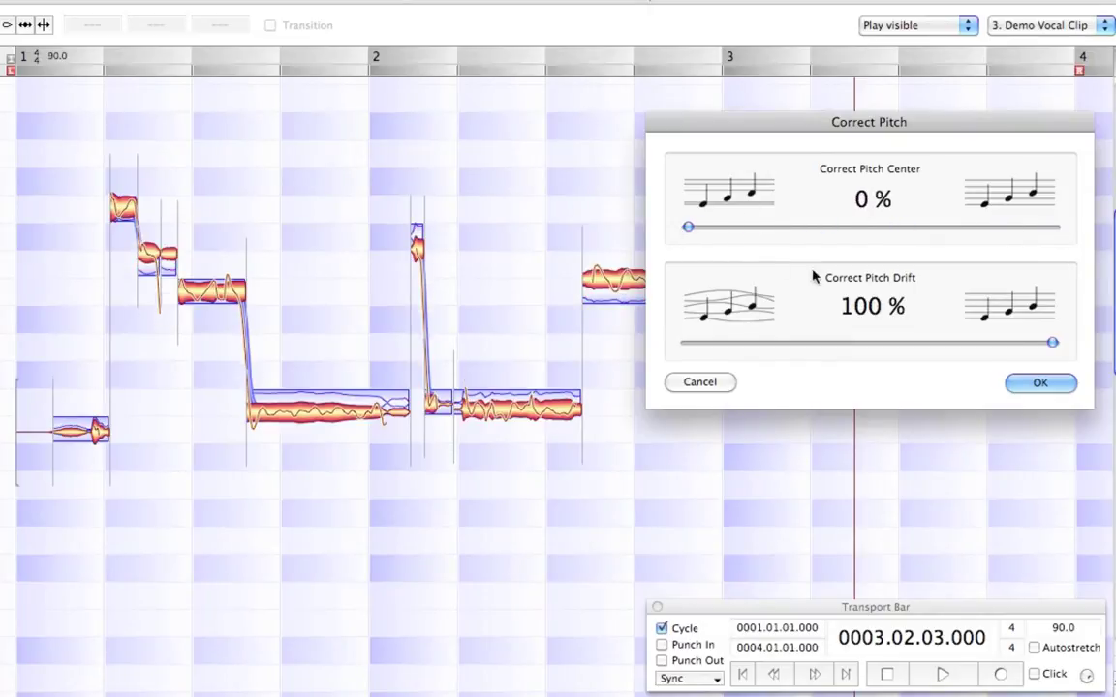
drag(1054, 343, 682, 358)
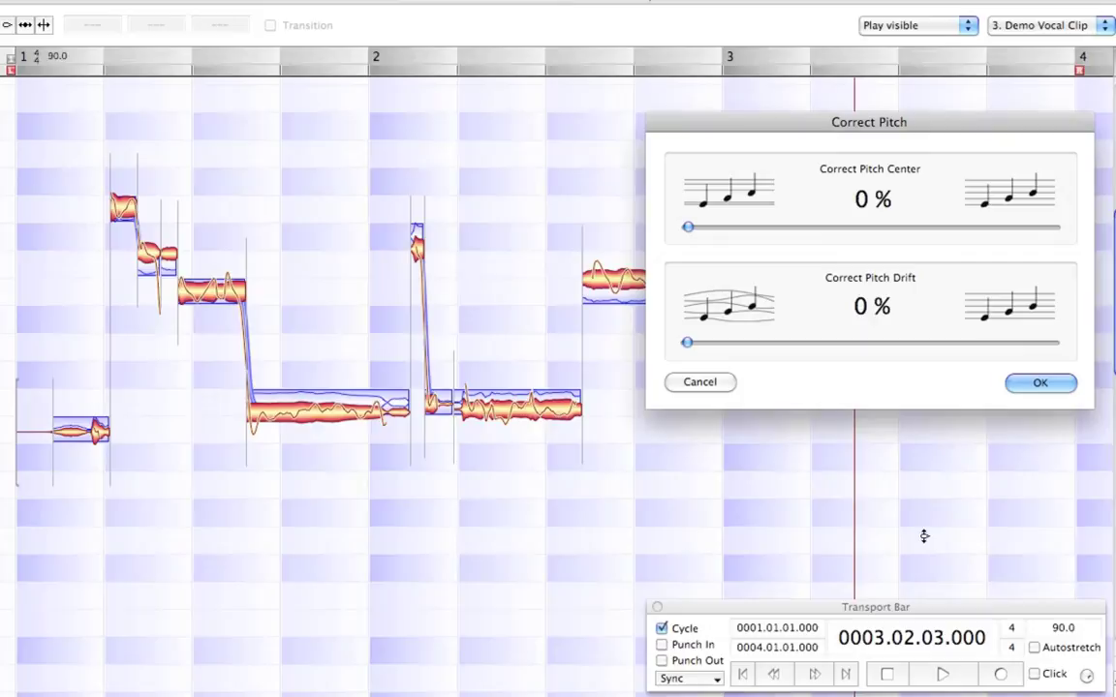
key(space)
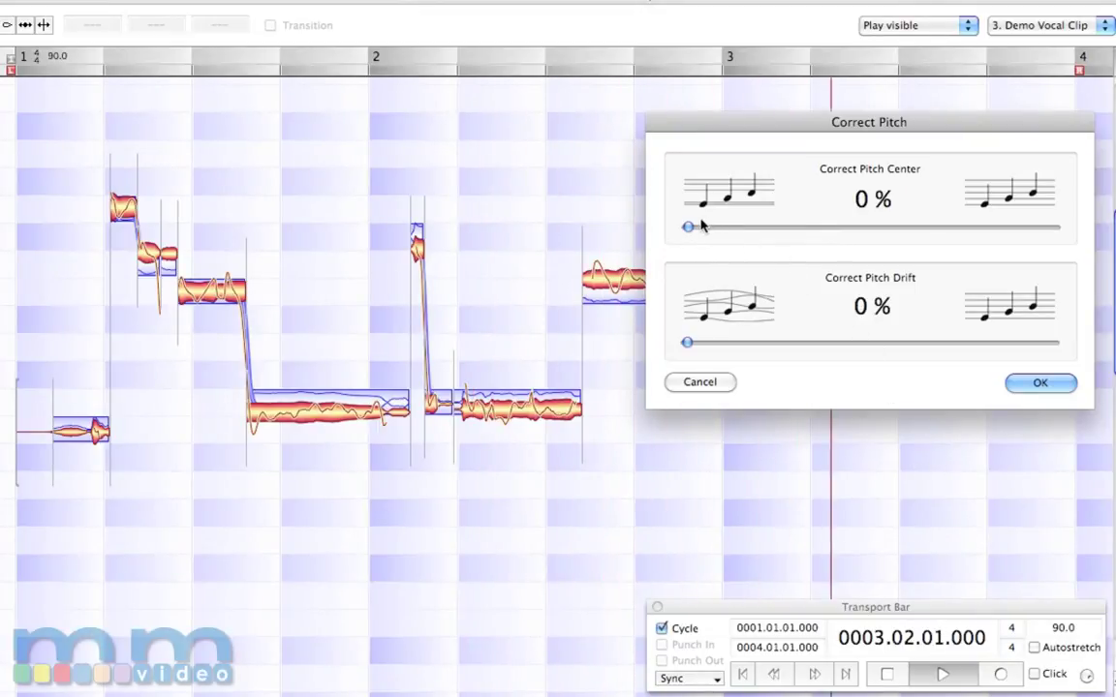
drag(693, 231, 1058, 241)
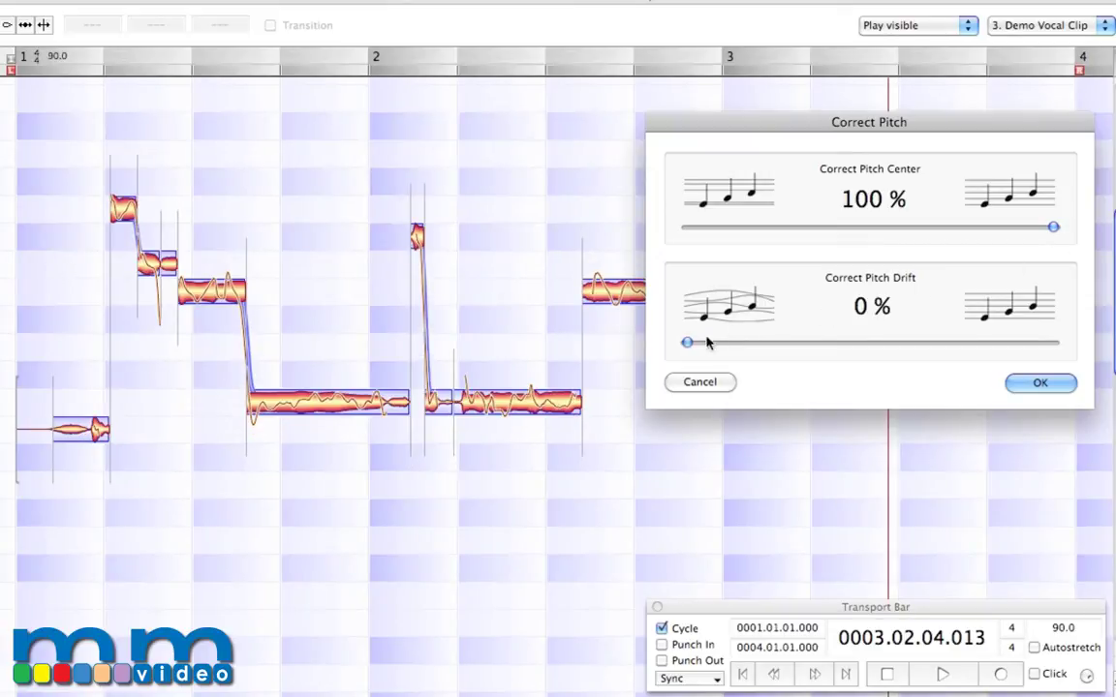
drag(688, 344, 1056, 342)
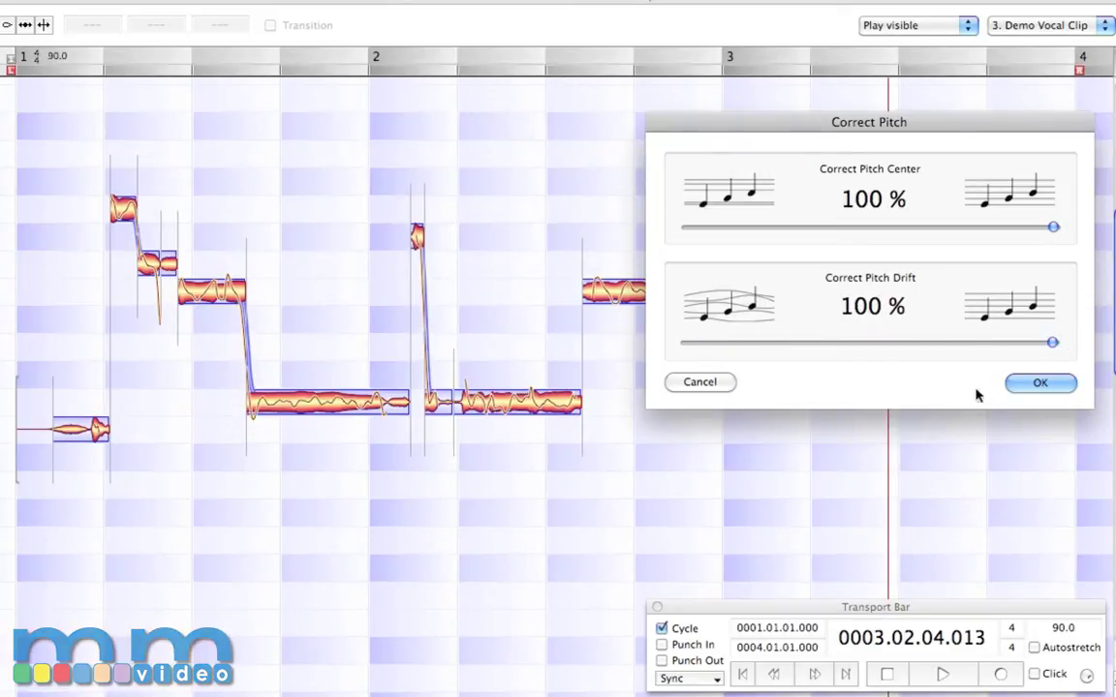
key(space)
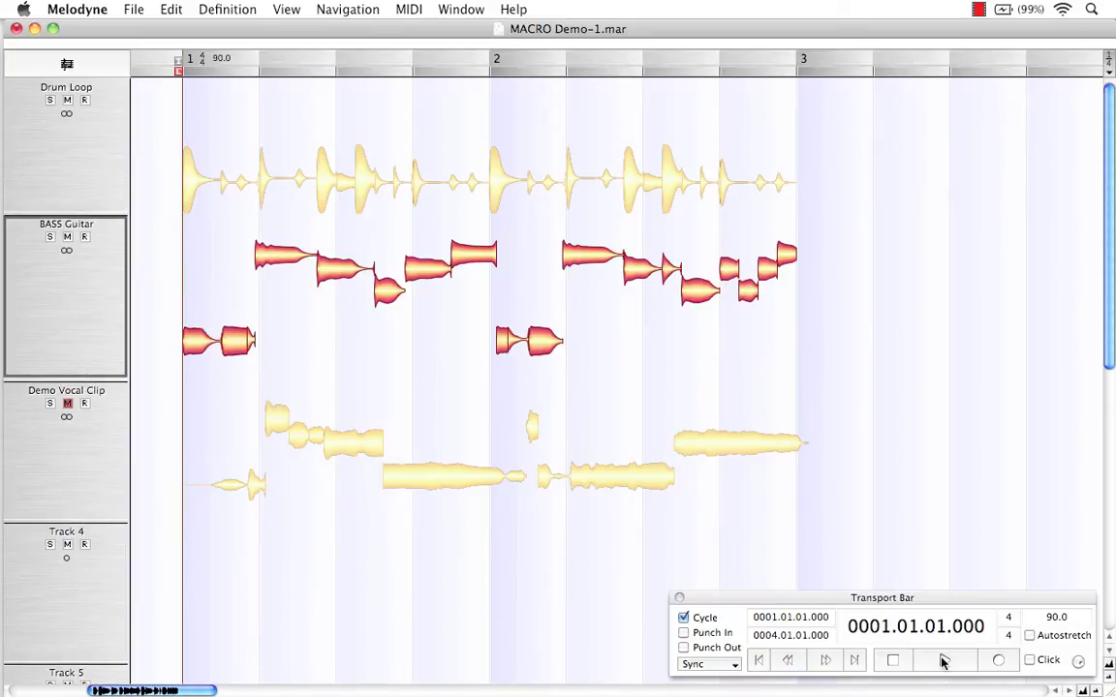
Select the Drum Loop and BASS Guitar tracks, then play the arrangement and stop it at 0001.01.01.000.
click(115, 170)
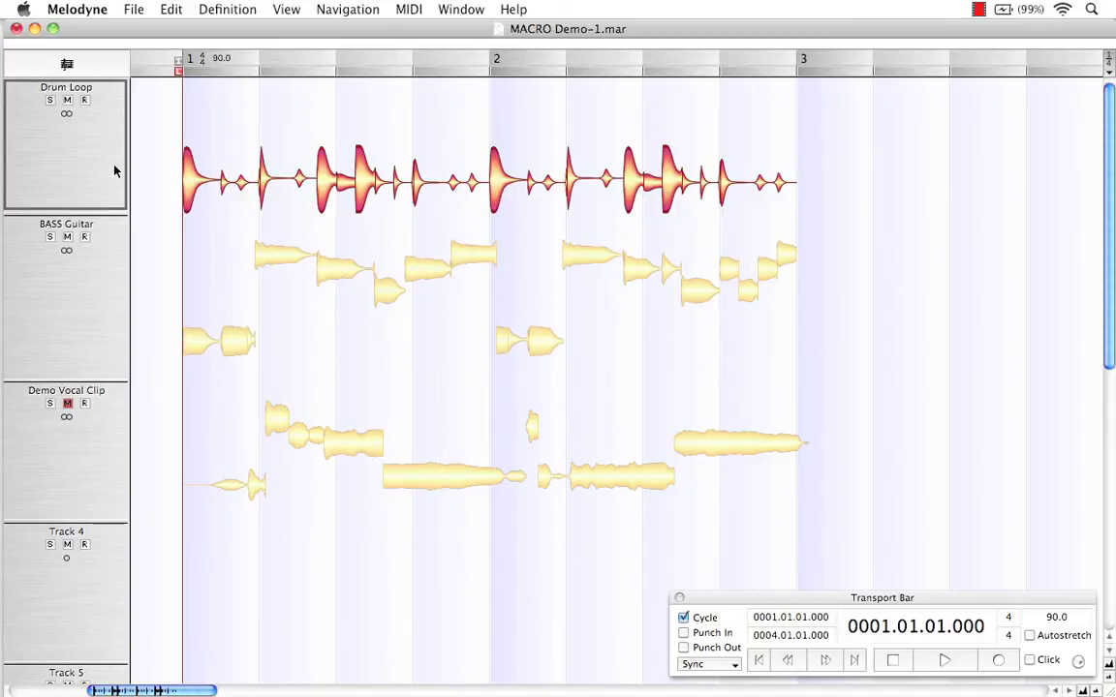
click(113, 278)
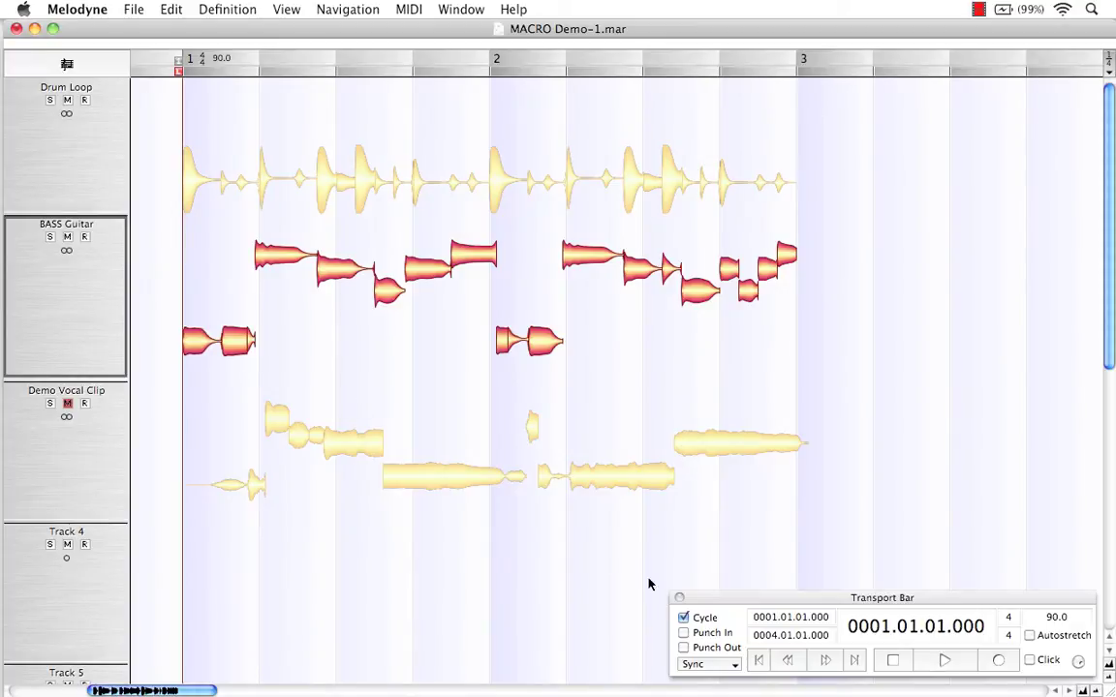
click(754, 663)
click(942, 662)
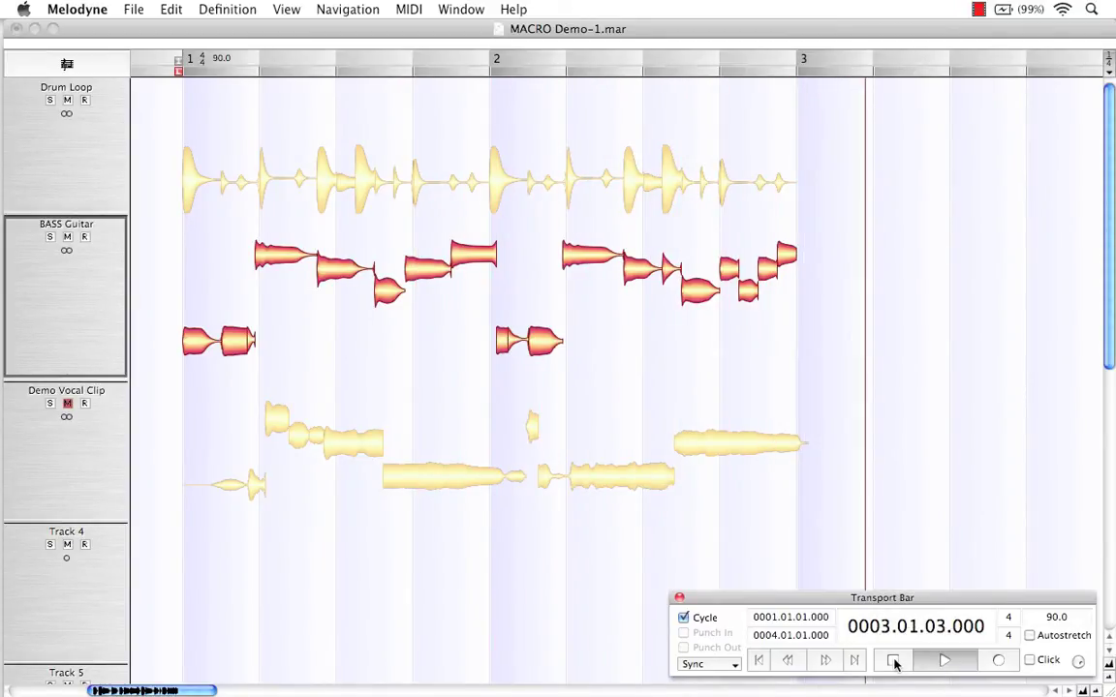
click(894, 662)
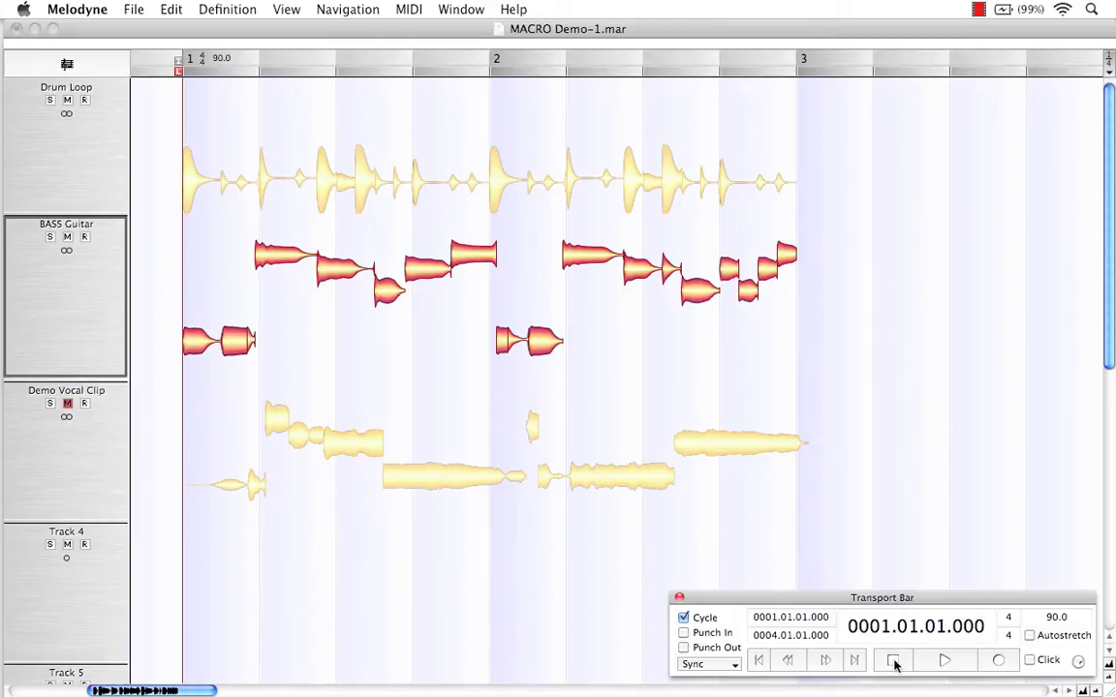
click(89, 316)
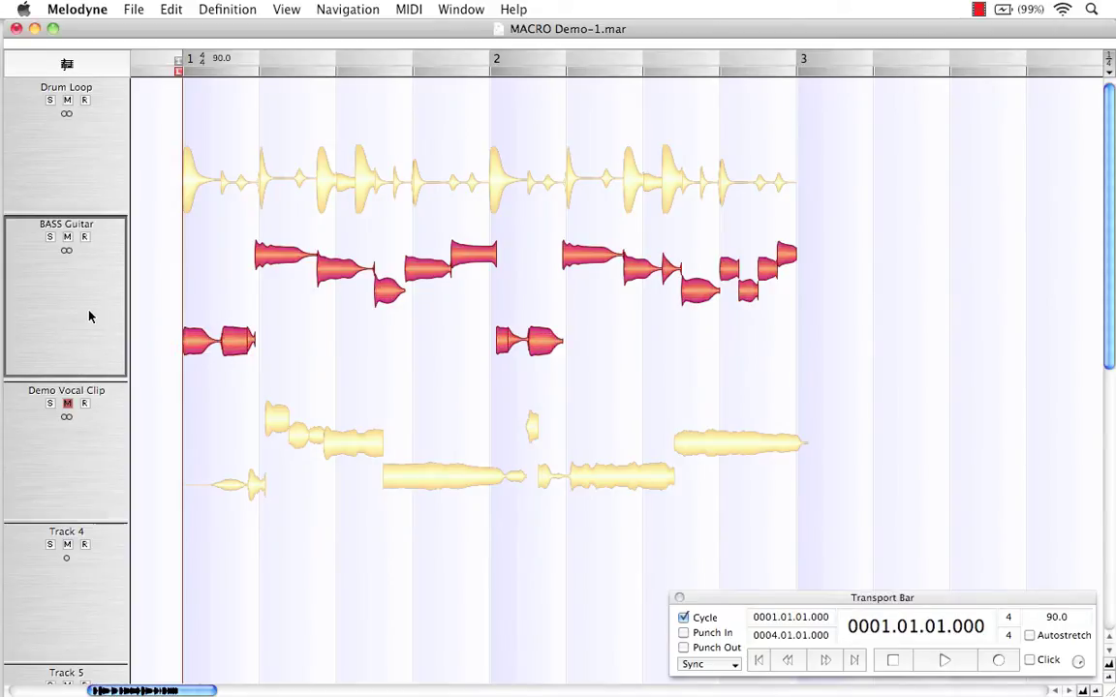
Open Quantize Time and compare the 1/4, 1/8, 1/16 and 1/32 grids, settling on 1/4.
click(171, 12)
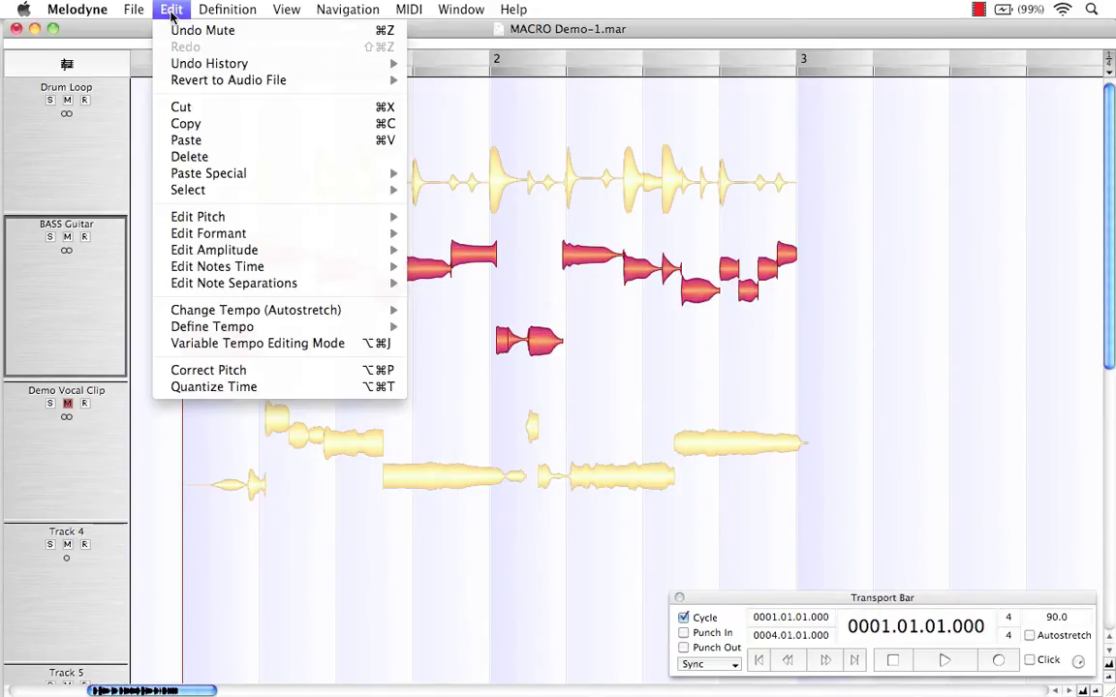
click(313, 388)
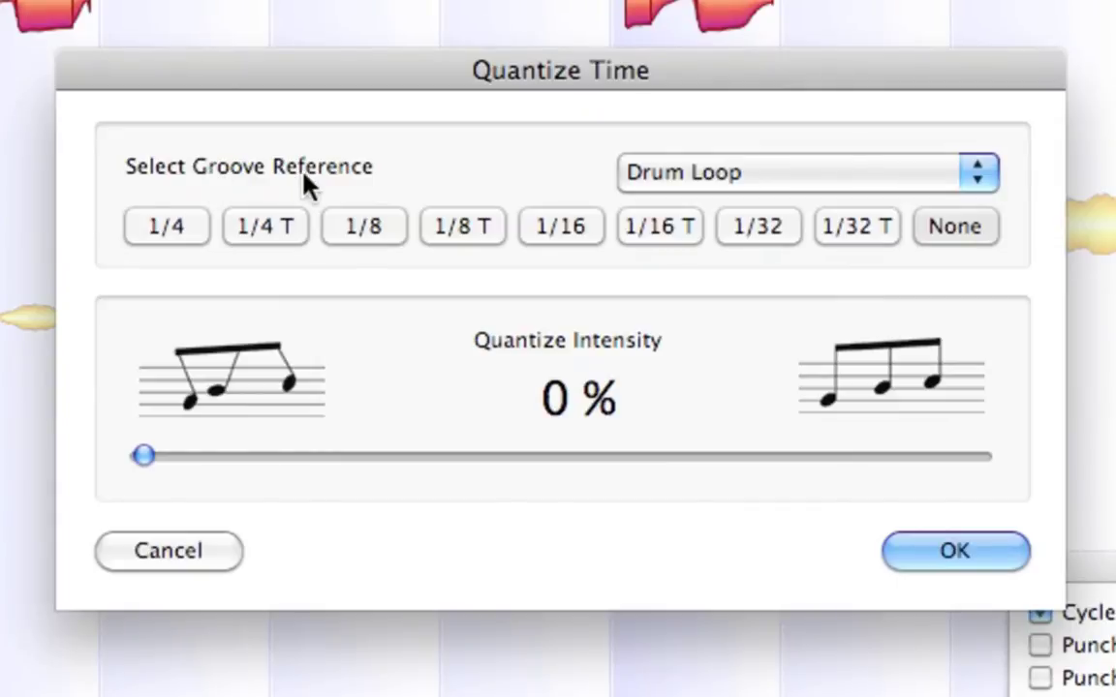
click(176, 228)
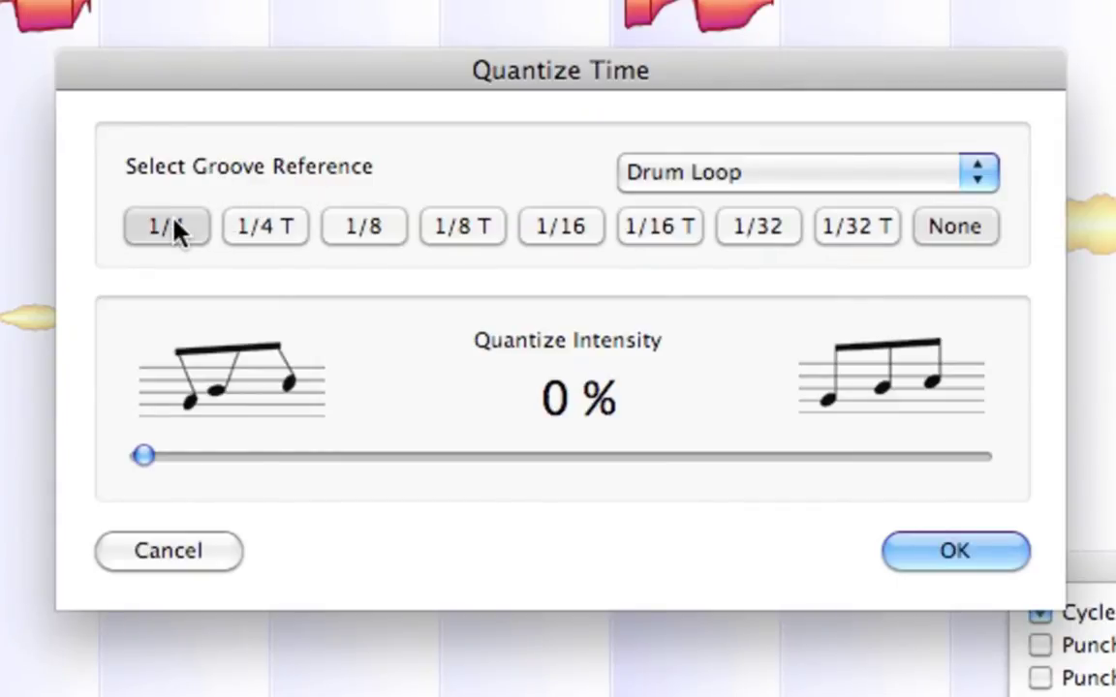
click(361, 232)
click(555, 230)
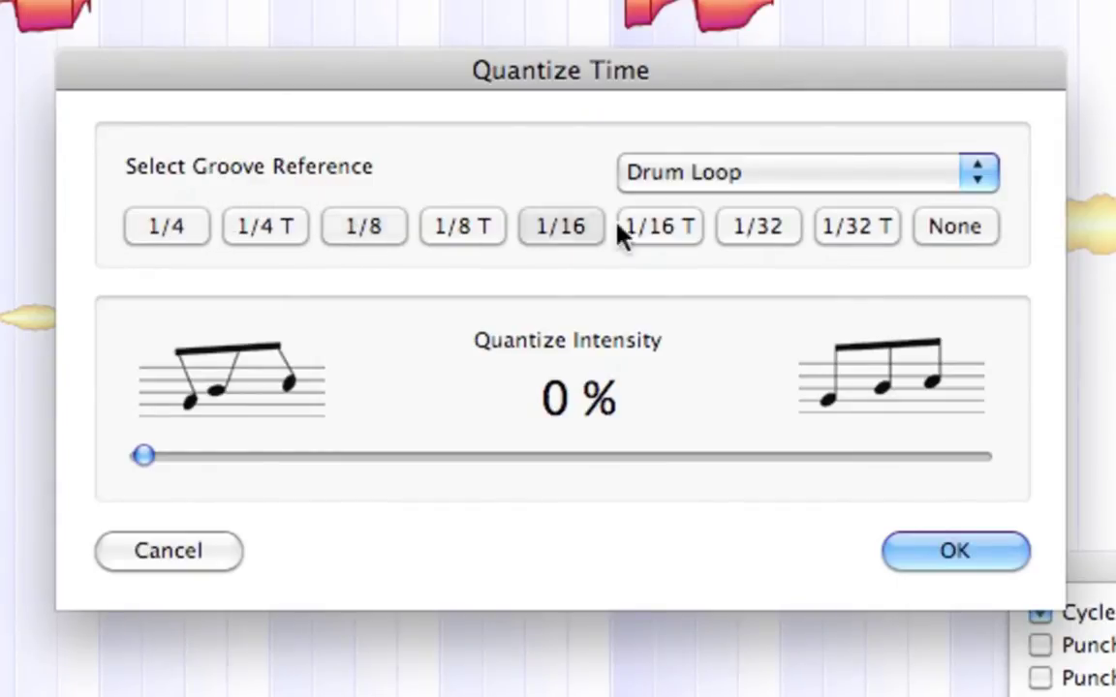
click(736, 232)
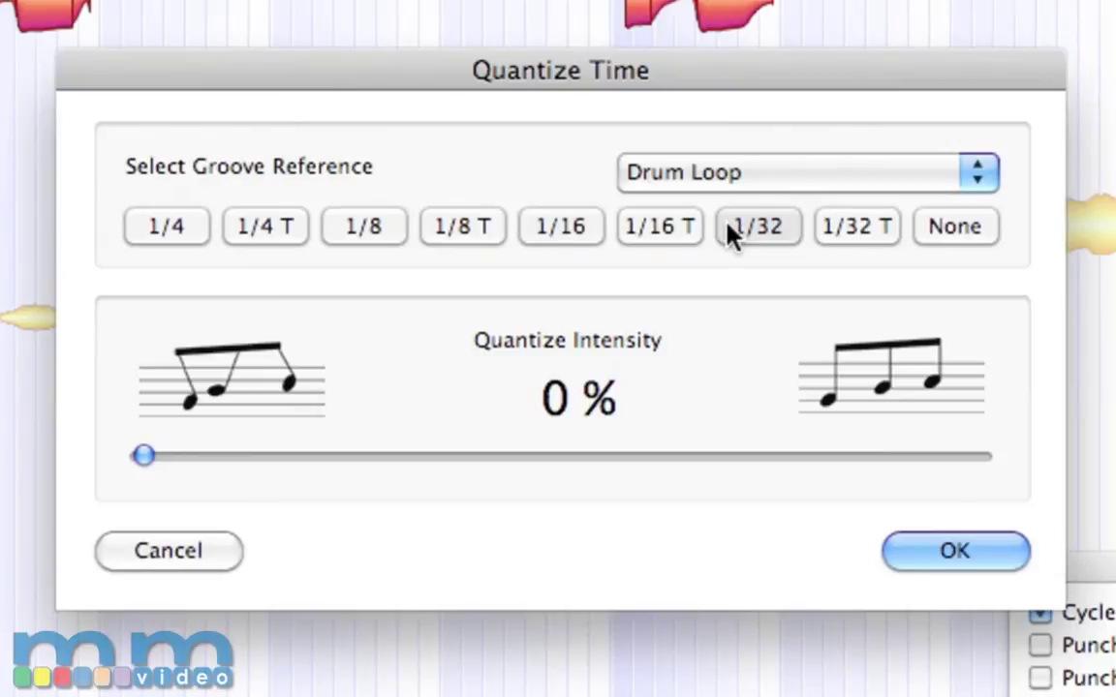
click(171, 229)
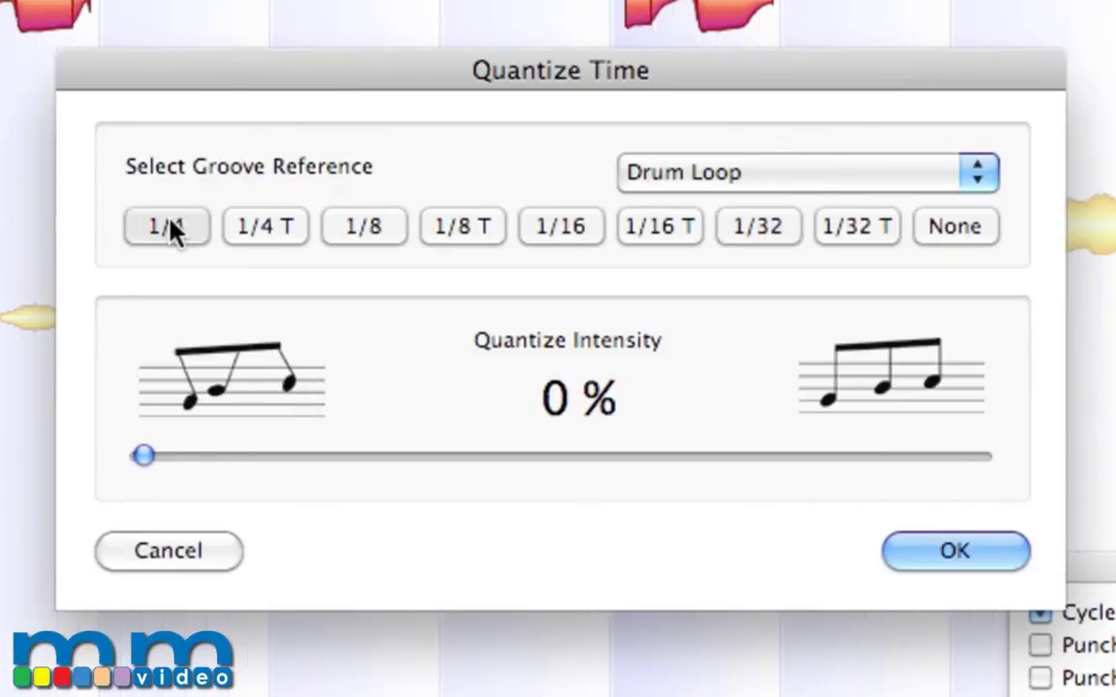
click(983, 180)
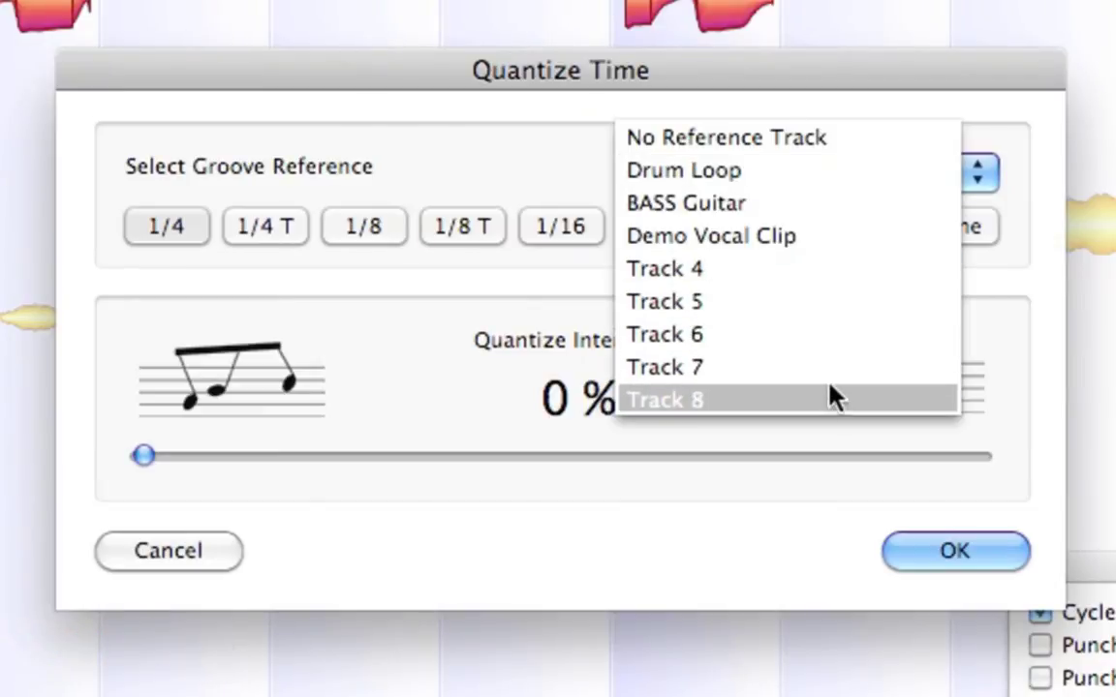
Use Drum Loop as the groove reference and compare quantize intensities between 0 % and 100 %, leaving it at 100 %.
click(813, 191)
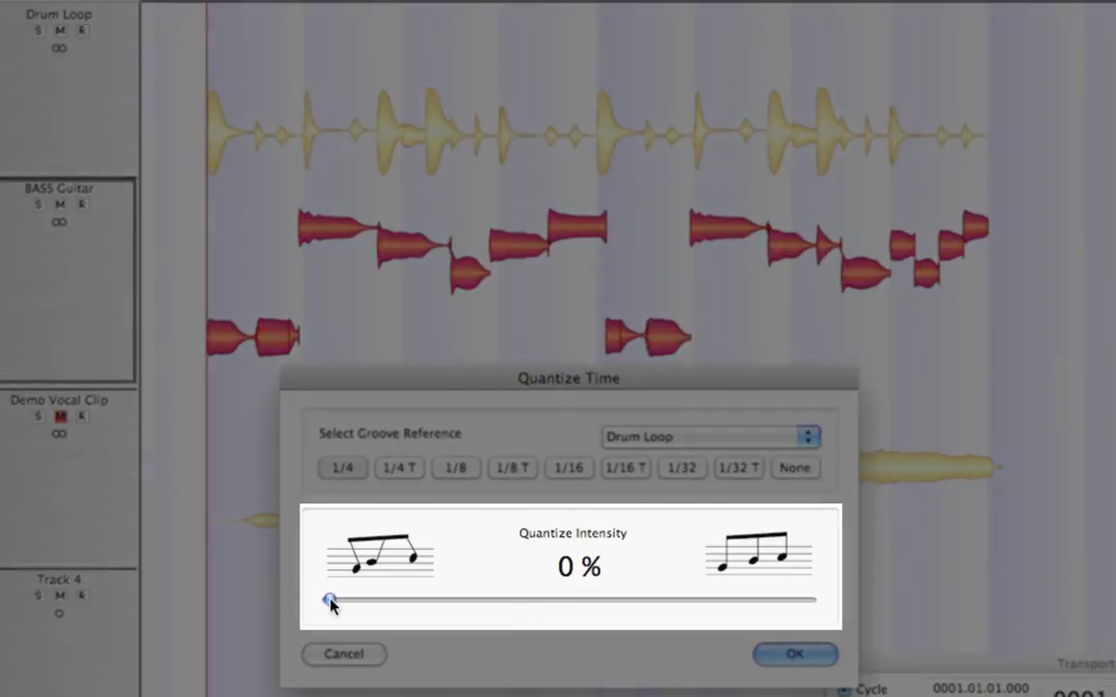
drag(331, 602, 568, 605)
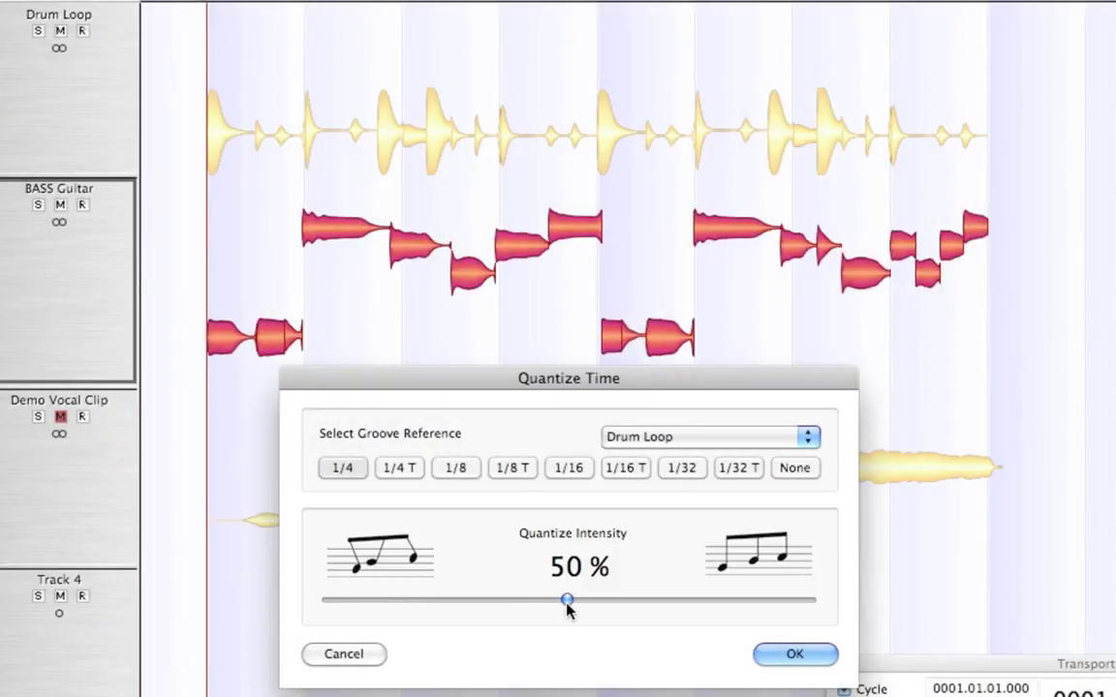
drag(568, 602, 808, 603)
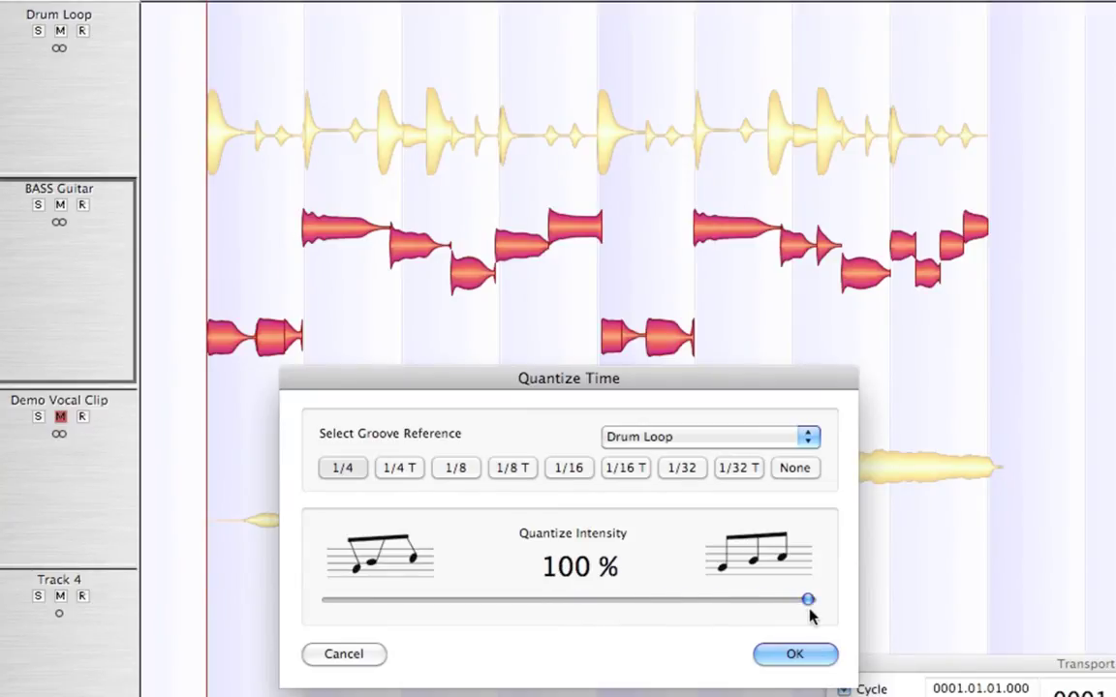
mouse_move(809, 603)
mouse_down()
mouse_move(330, 602)
mouse_move(810, 601)
mouse_up()
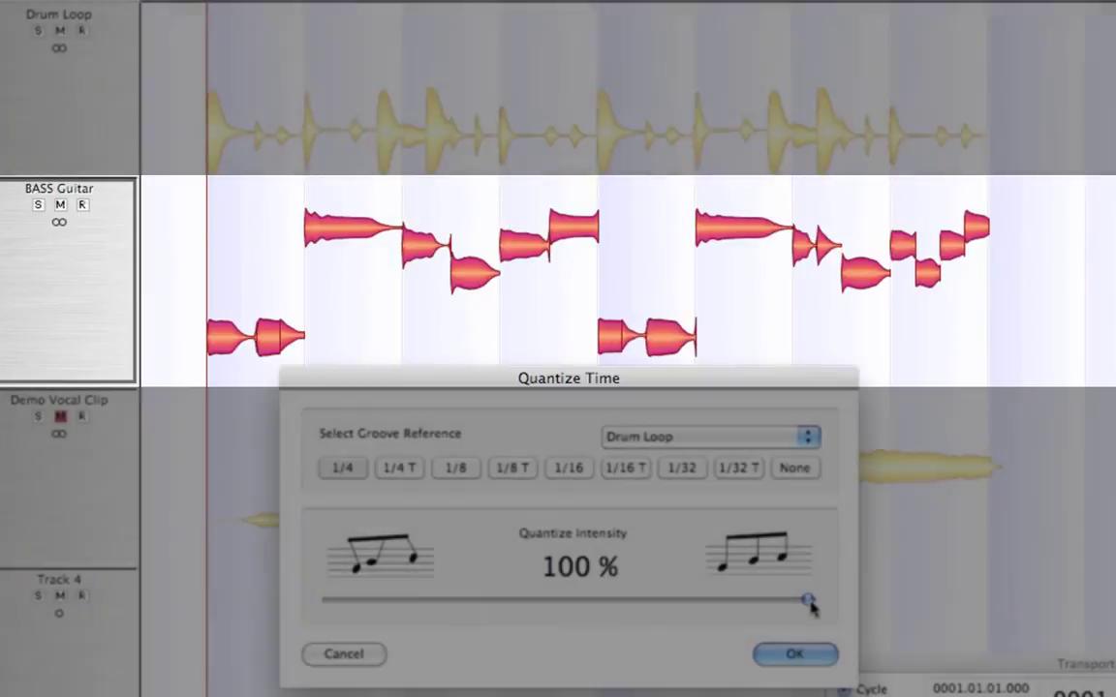
drag(808, 601, 326, 602)
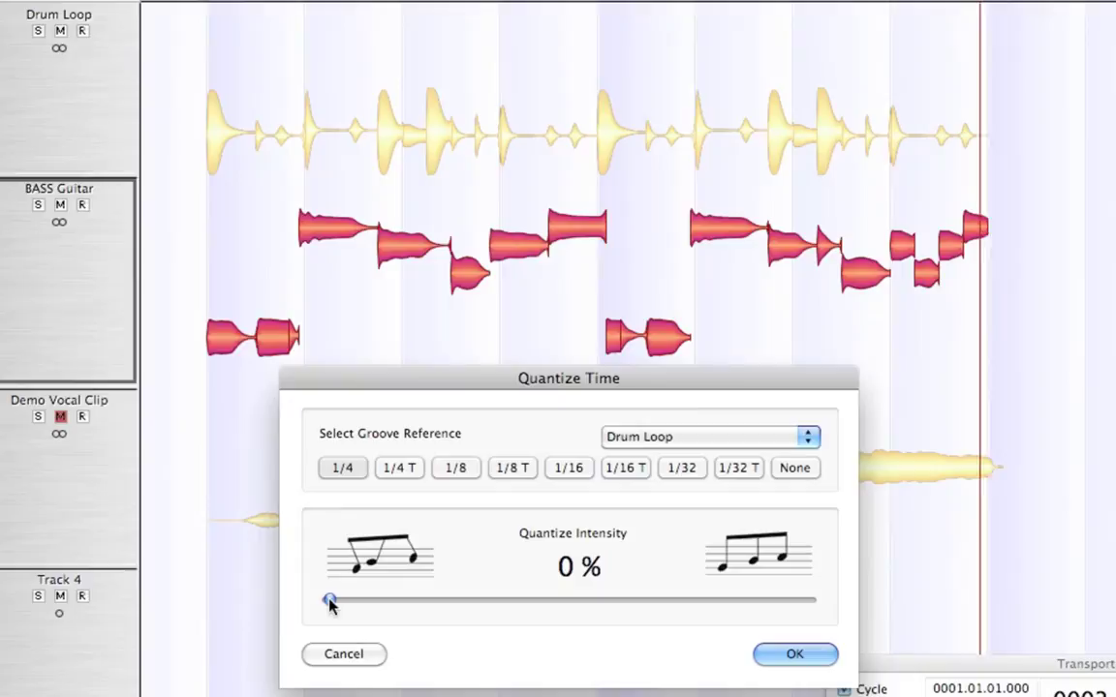
drag(331, 603, 812, 603)
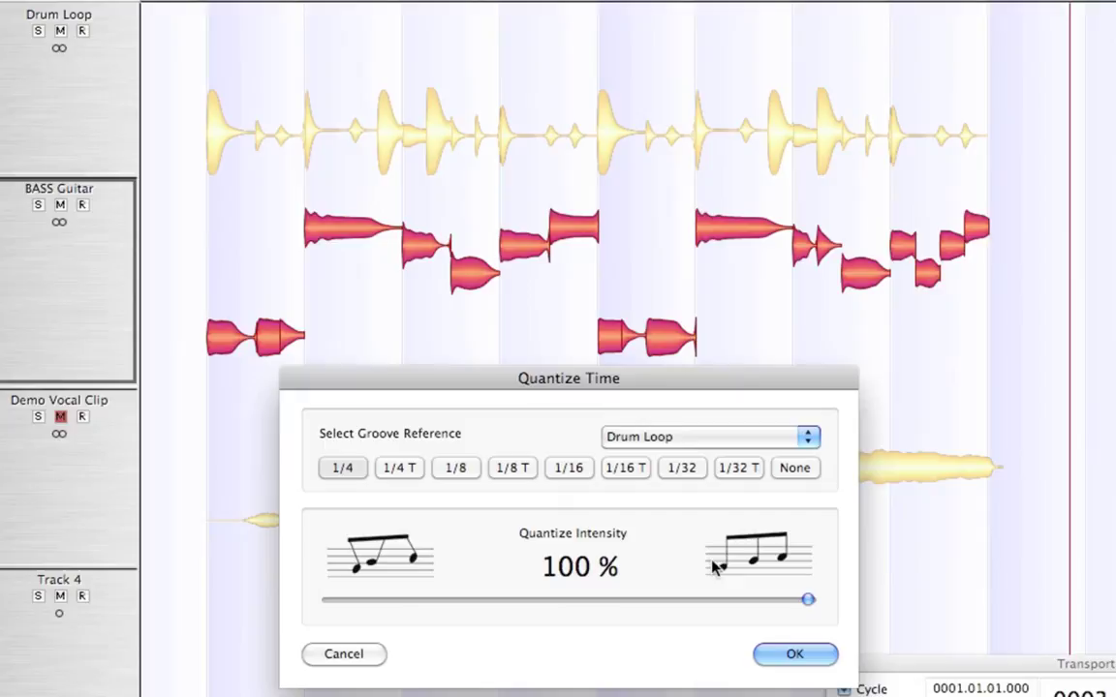
click(719, 441)
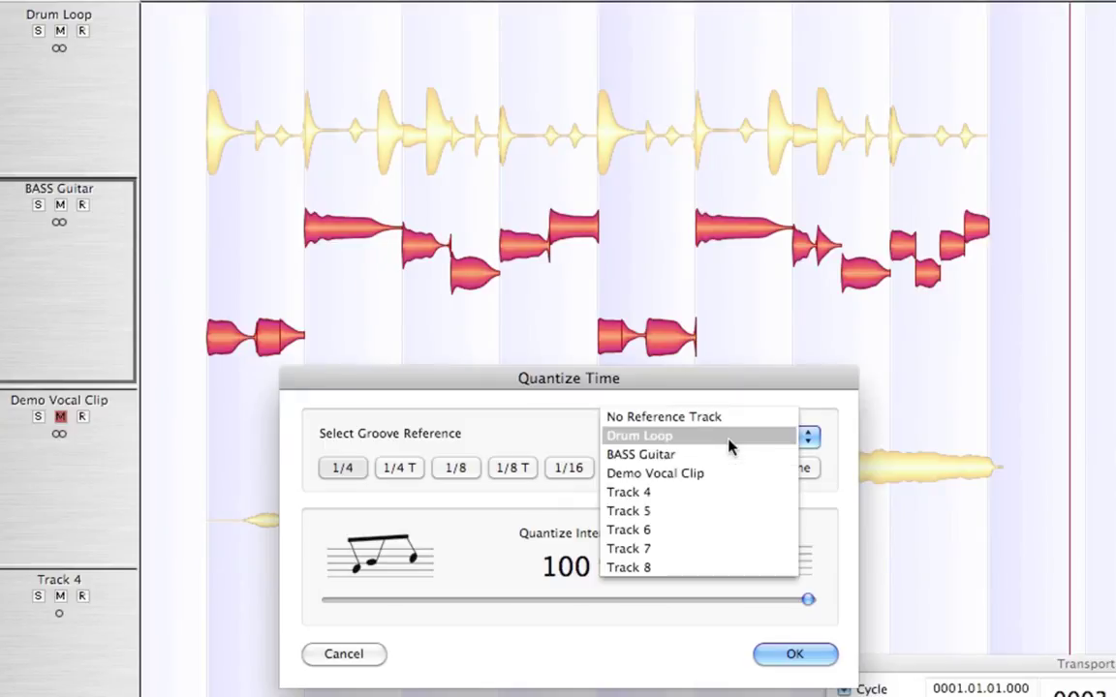
click(725, 420)
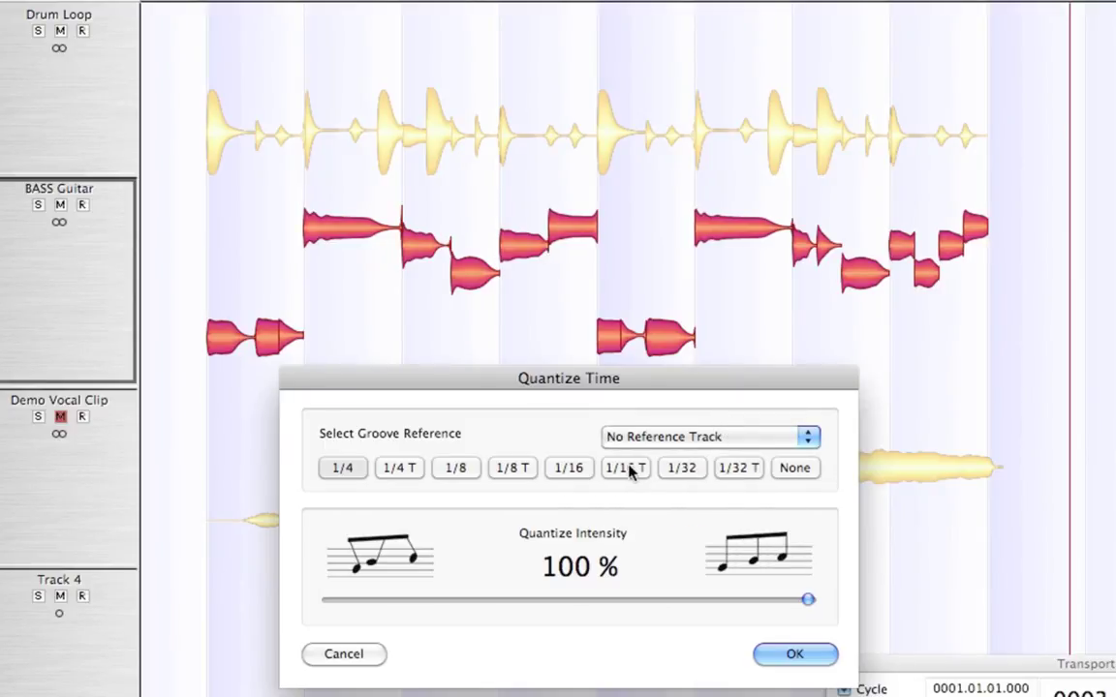
click(512, 468)
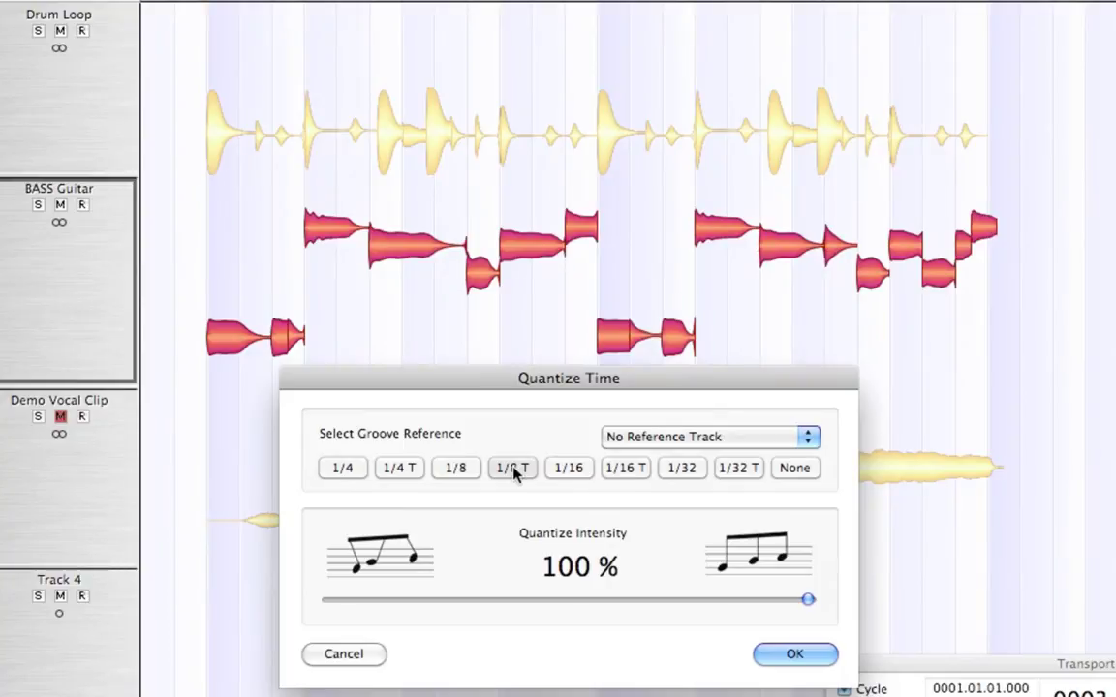
key(space)
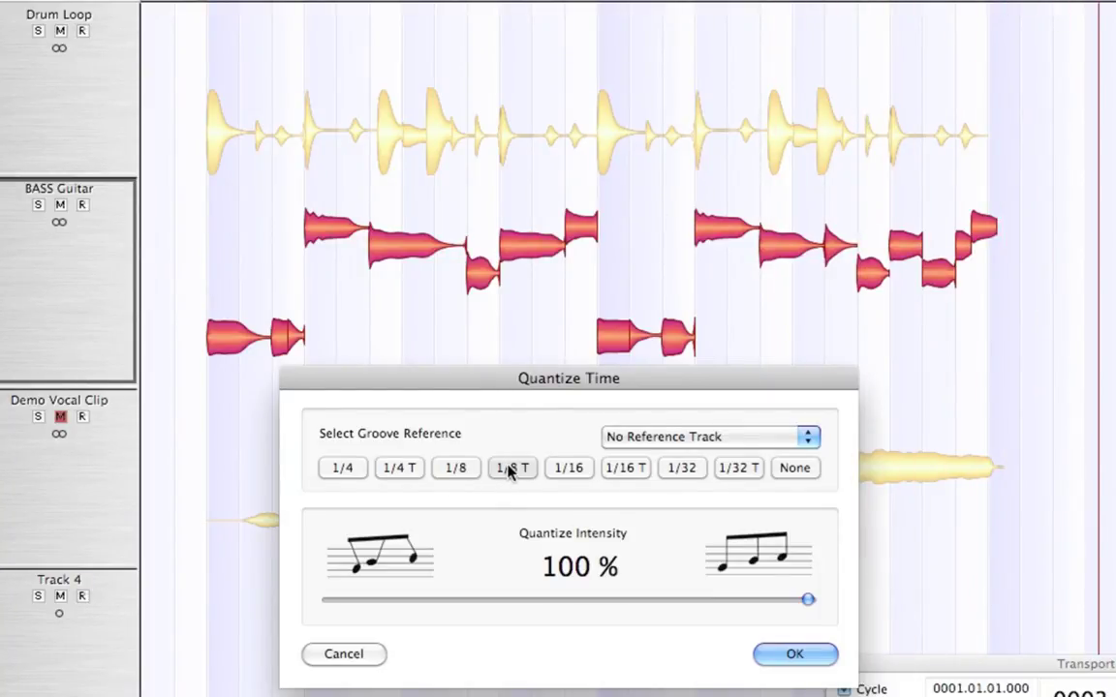
click(620, 441)
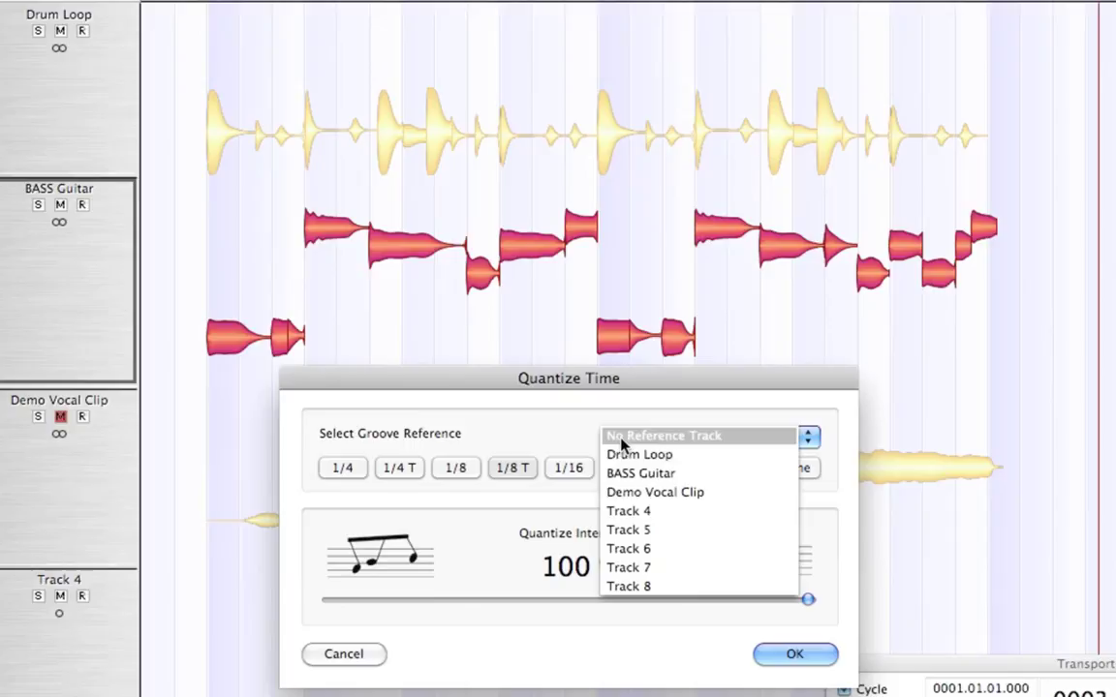
click(628, 455)
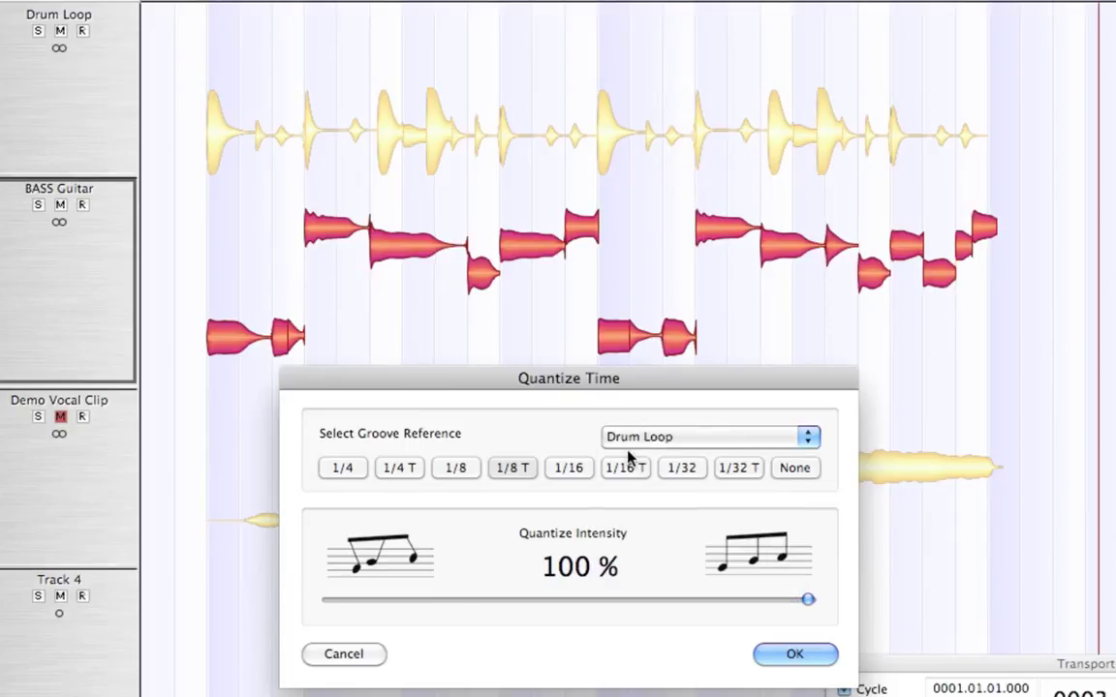
click(355, 469)
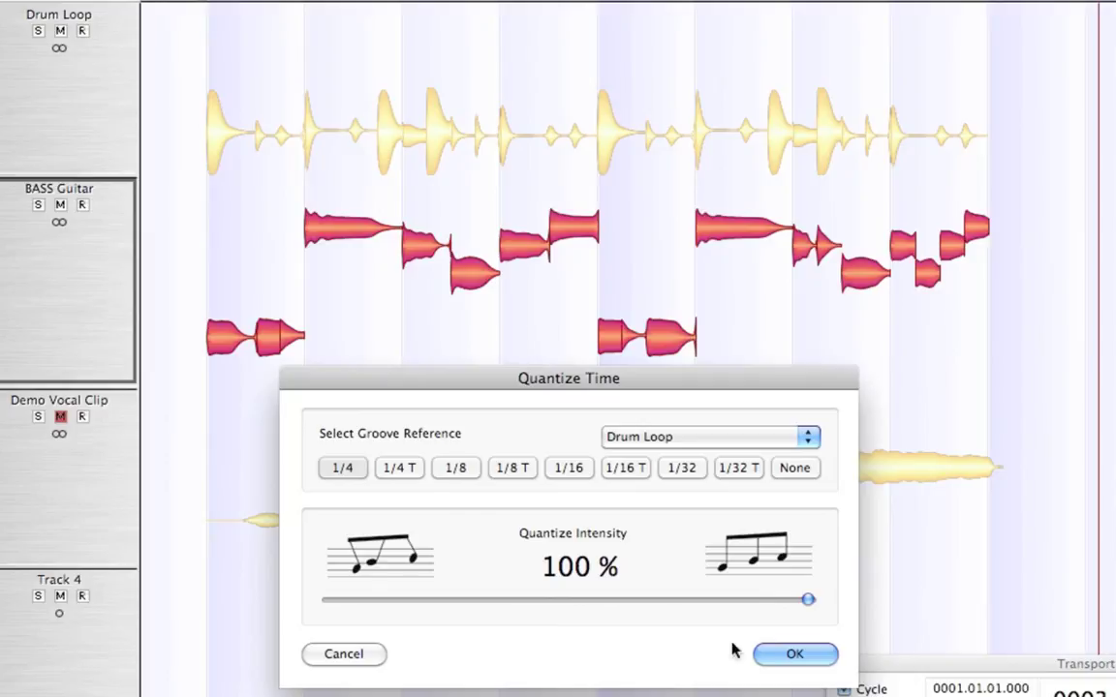
Commit the 100 % bass quantization with OK, then select the Drum Loop, BASS Guitar and Demo Vocal Clip tracks.
click(794, 657)
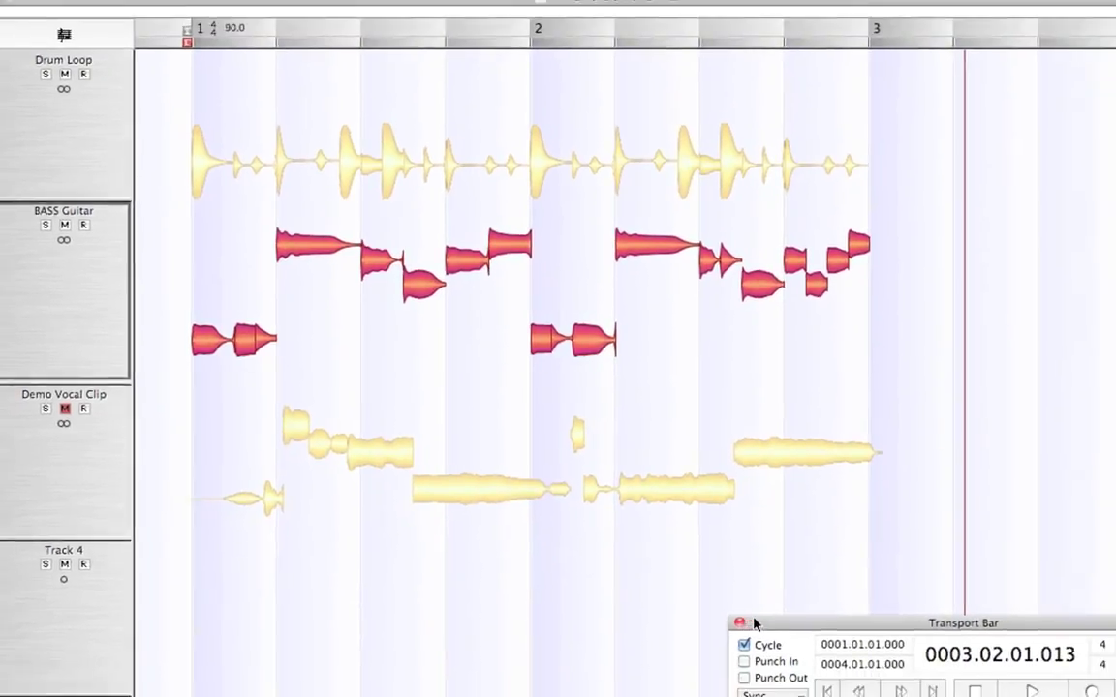
click(102, 117)
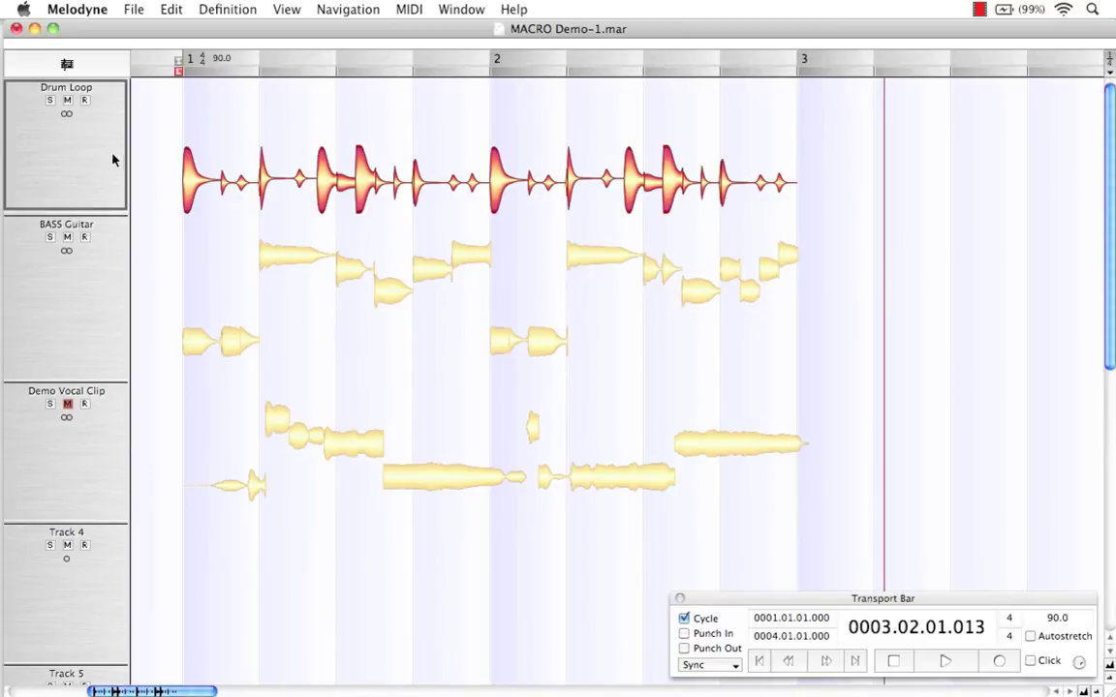
click(106, 255)
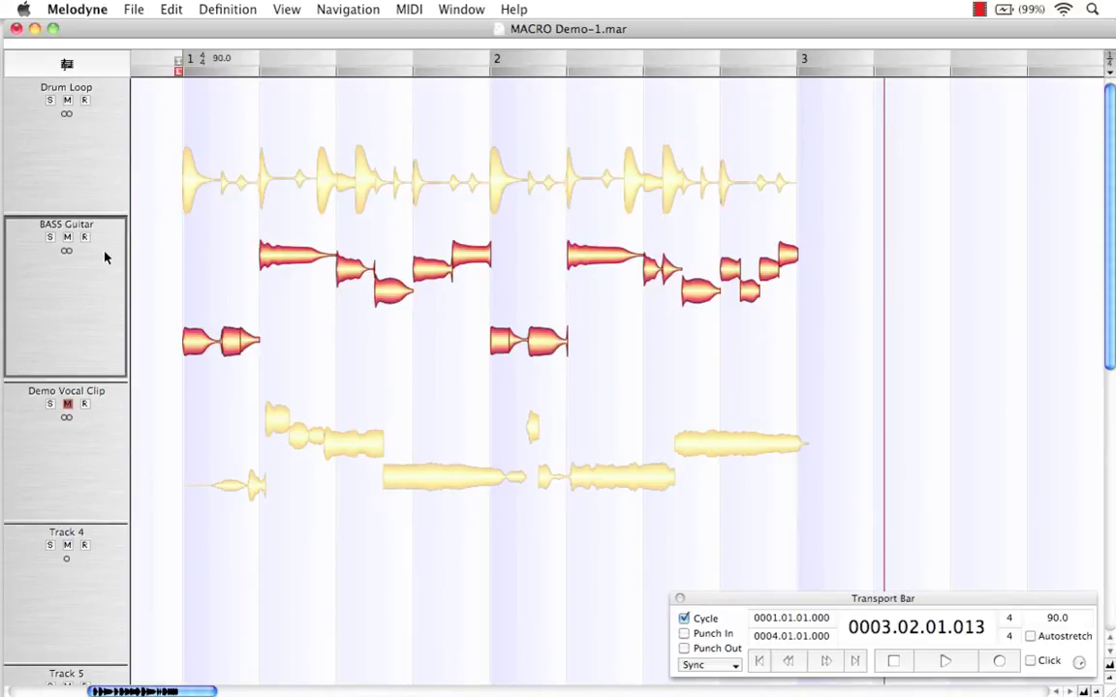
click(113, 176)
click(115, 452)
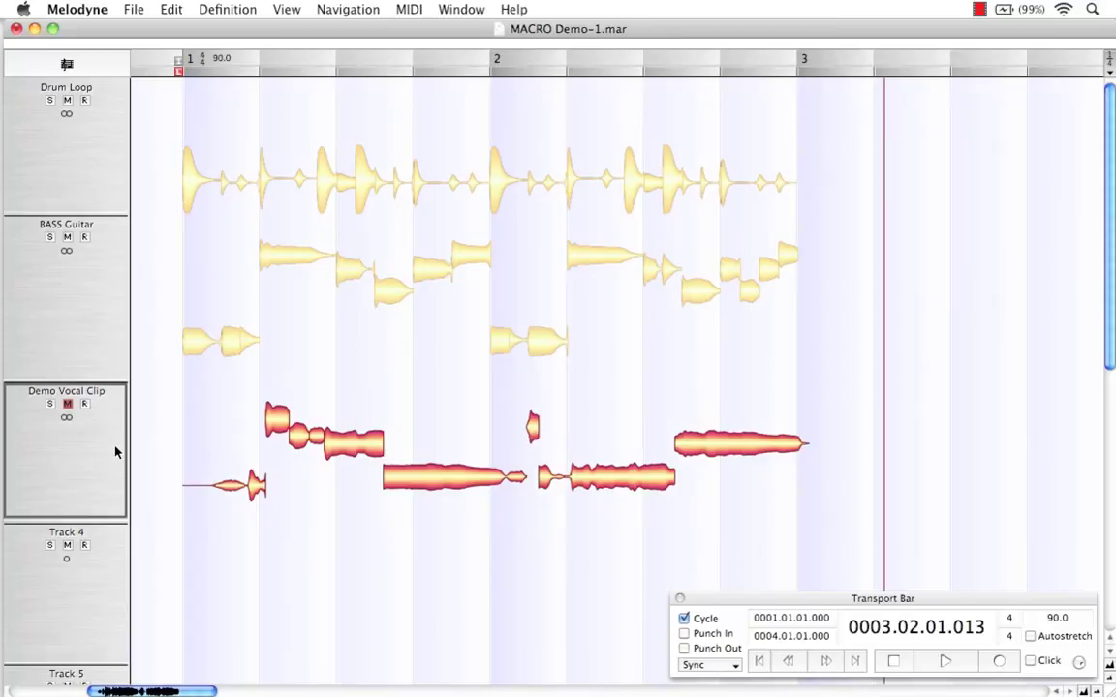